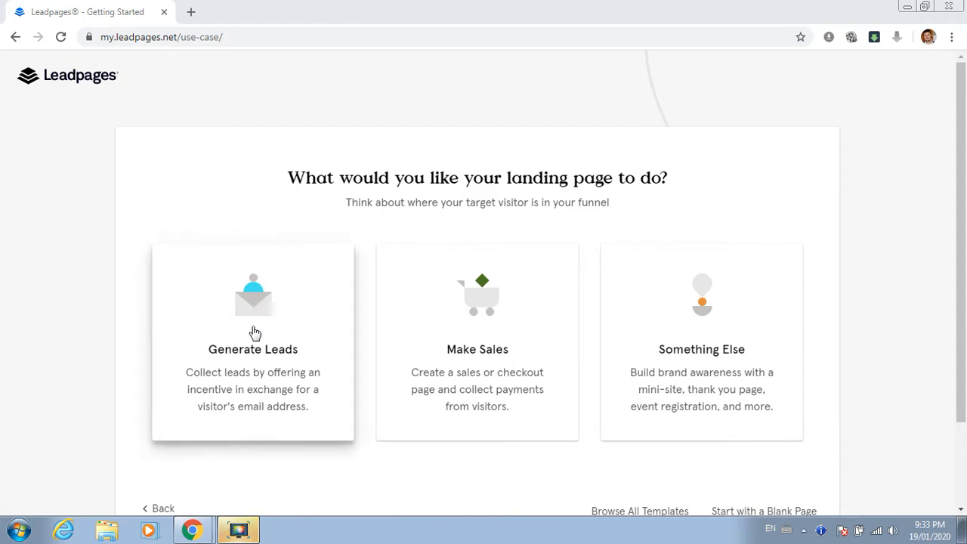
Step: Create a lead-generation landing page offering a free resource, using the first layout with the guide cover, and name it "Test Web Page"
click(245, 364)
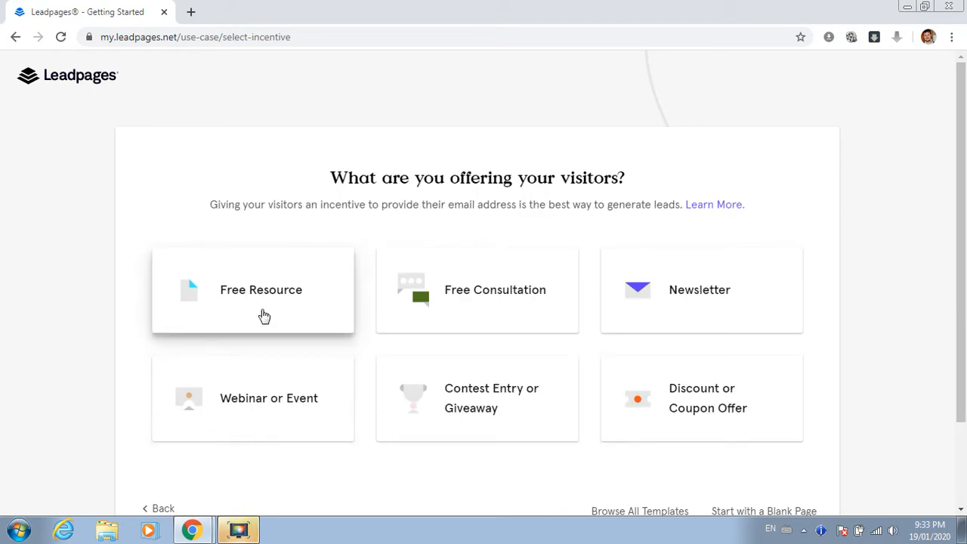
click(264, 316)
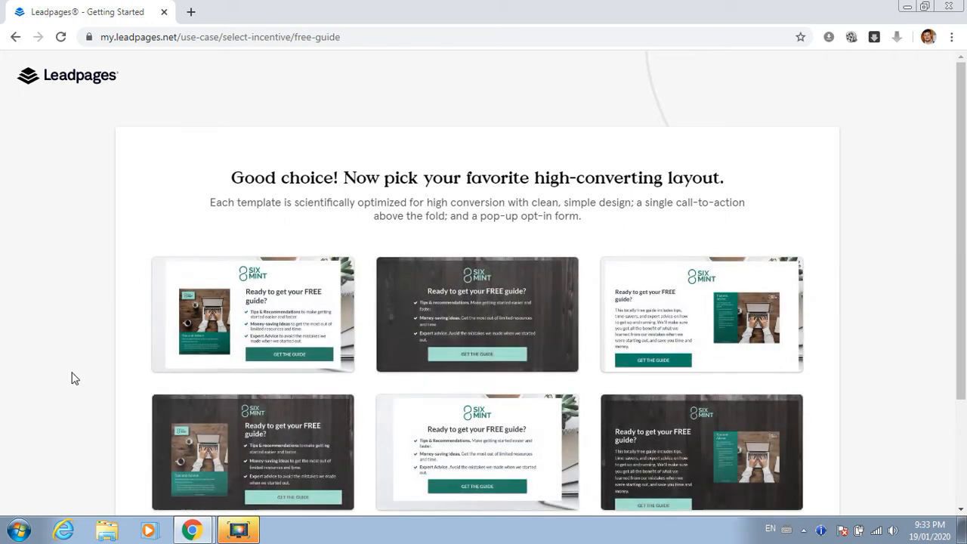
click(266, 335)
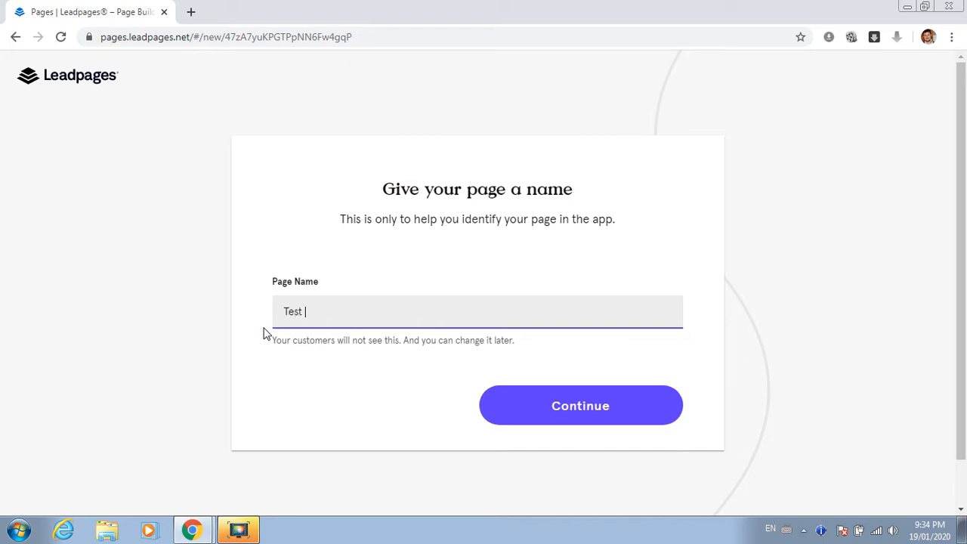
text(ge)
click(568, 406)
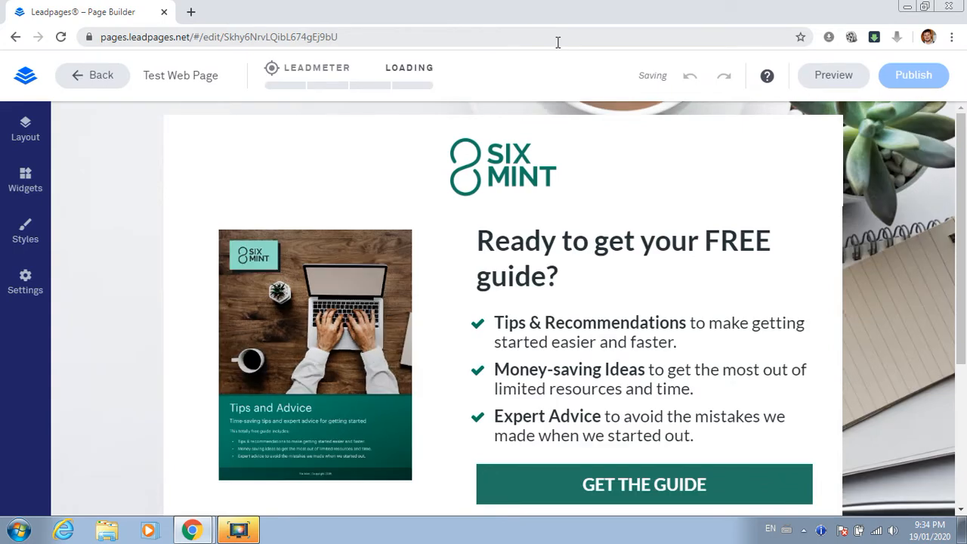
Step: Replace the Six Mint logo with the Expert Hypnotherapist Training banner, Capture2.jpg, from the uploaded images
mouse_move(502, 162)
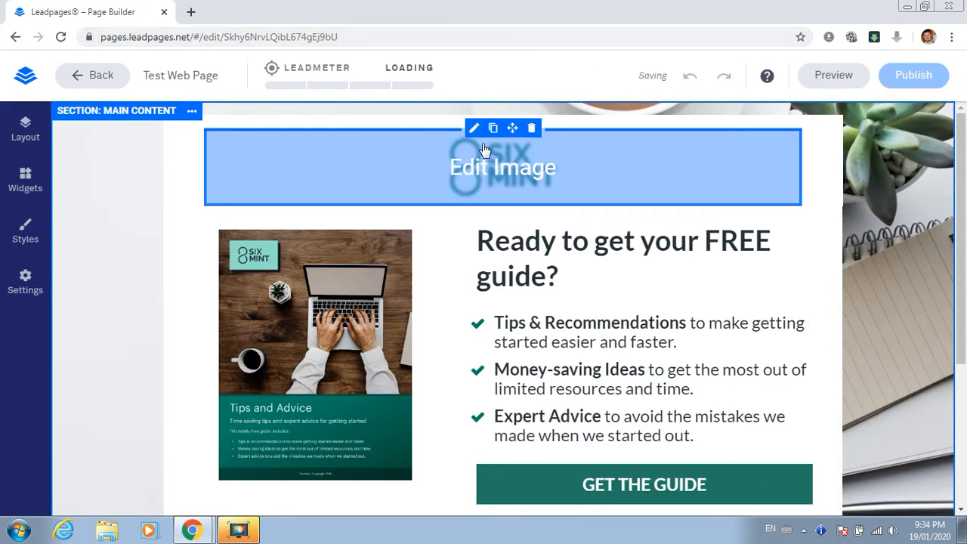
click(481, 145)
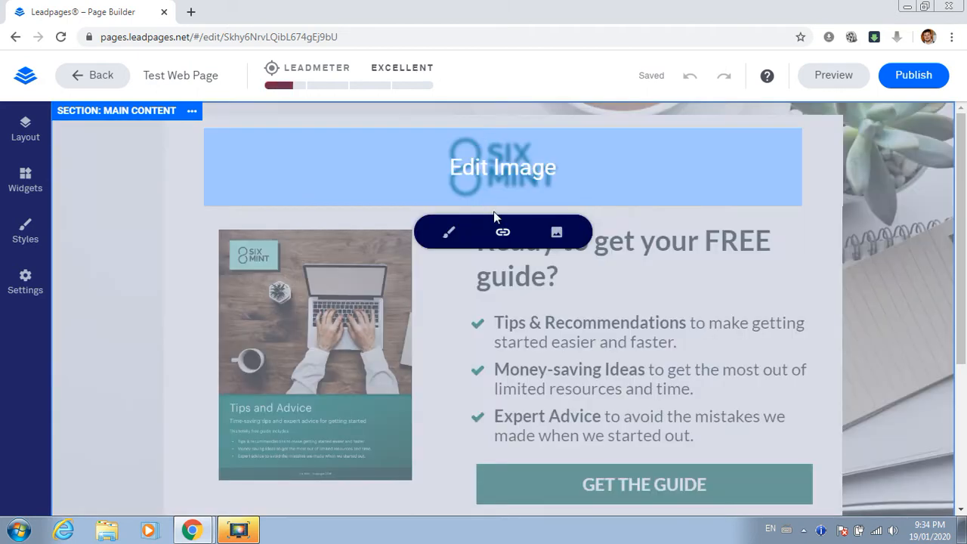
click(557, 232)
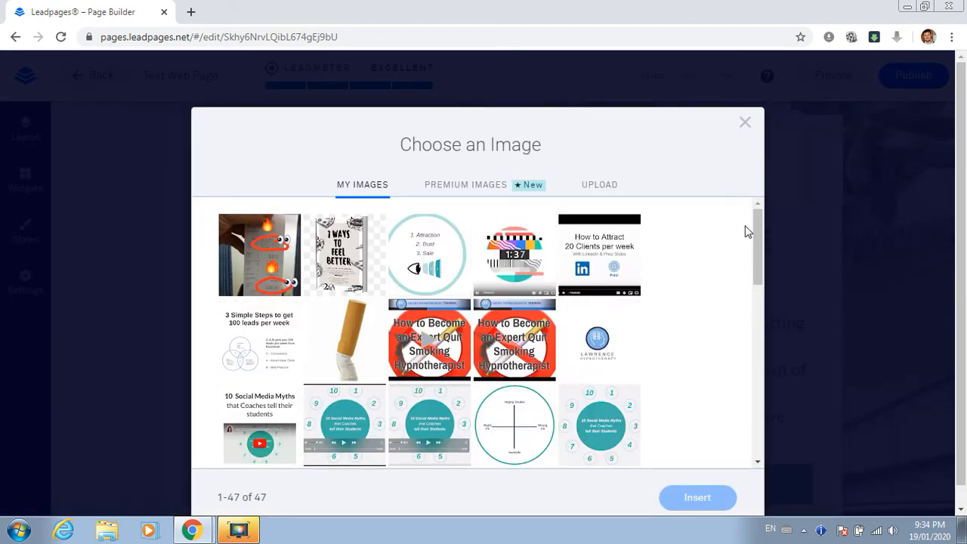
drag(758, 218, 756, 364)
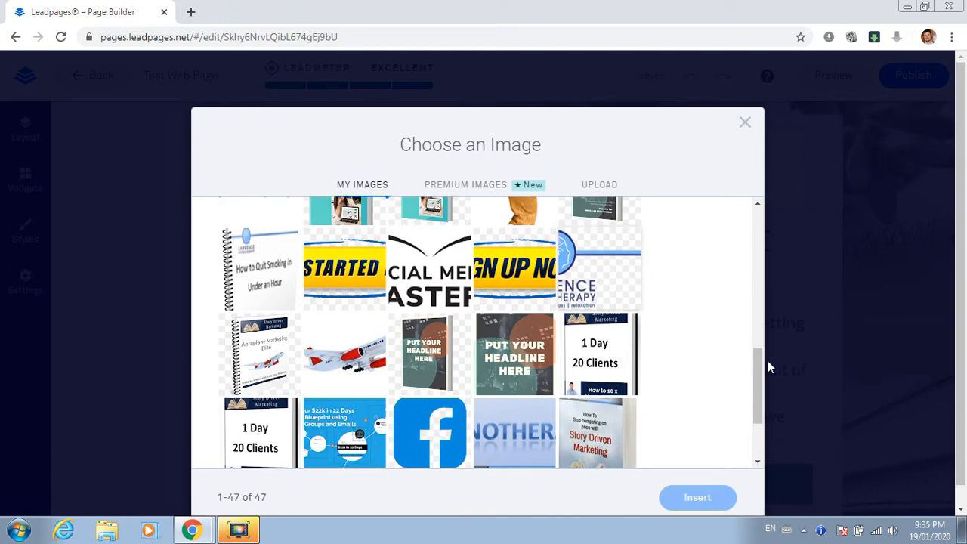
drag(759, 364, 765, 385)
click(536, 367)
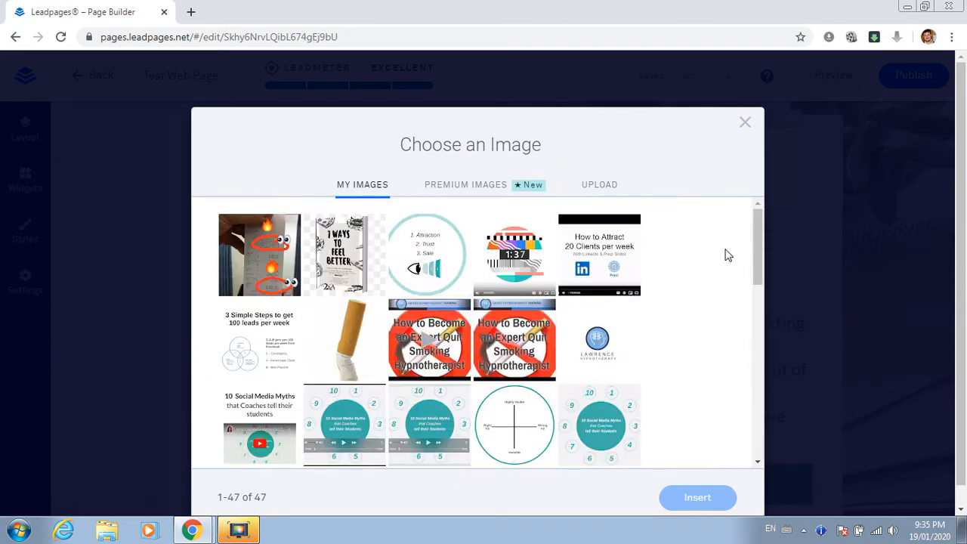
drag(756, 234, 757, 394)
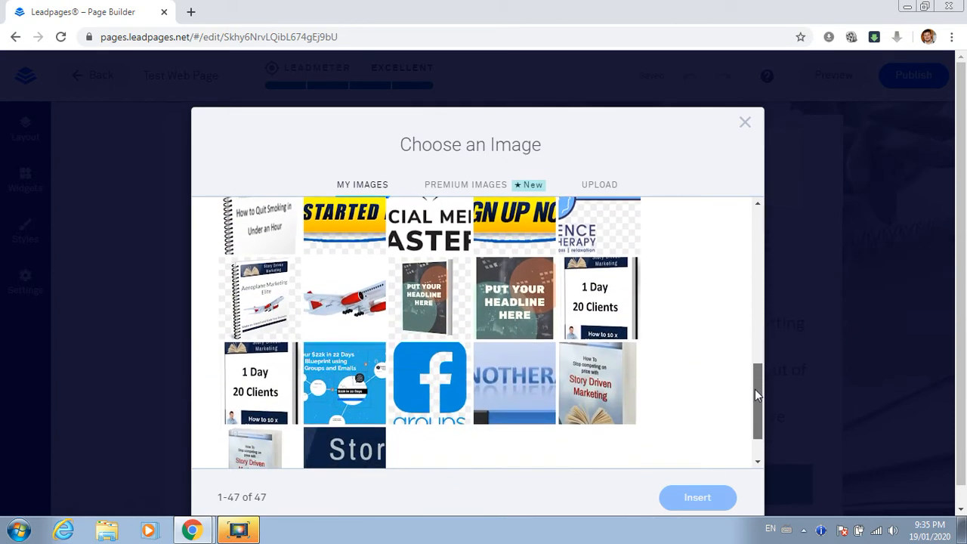
click(513, 382)
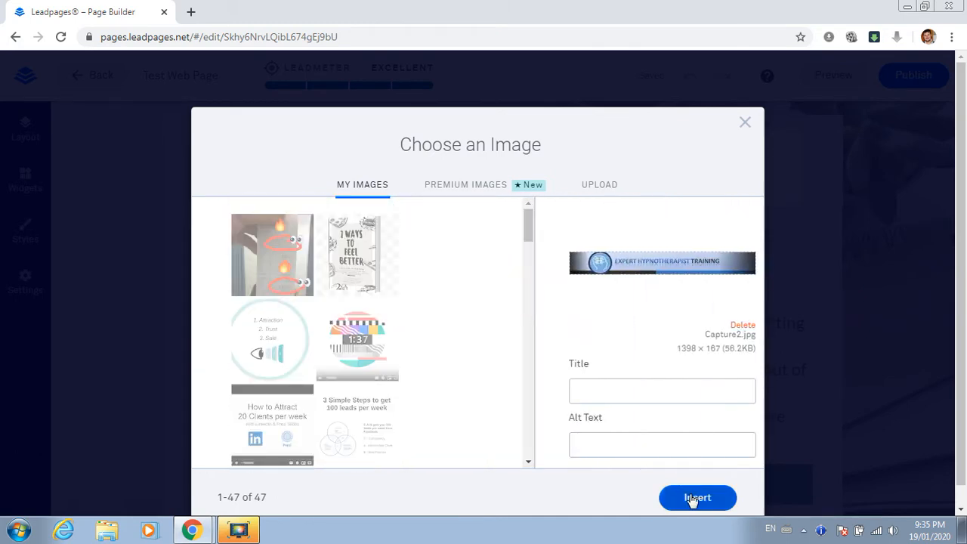
click(692, 498)
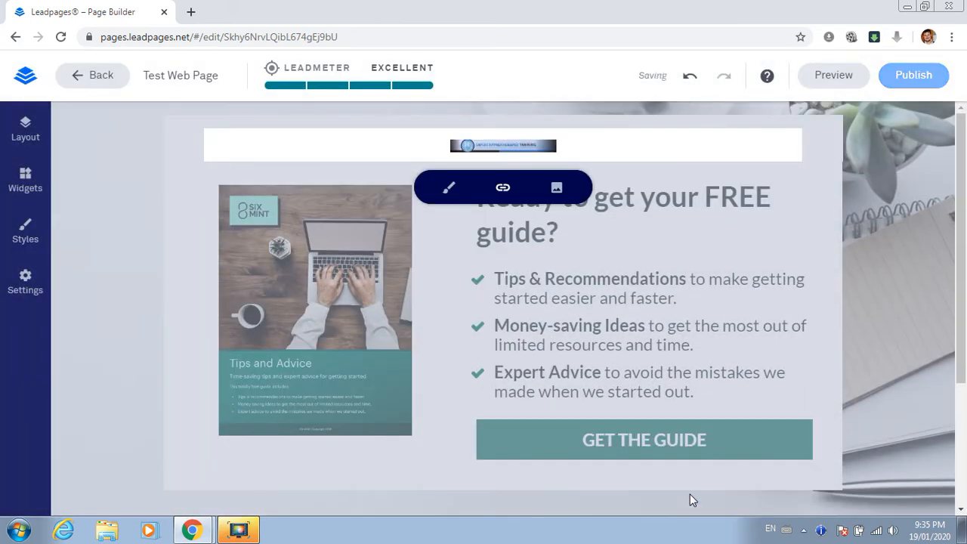
Step: Set the header banner's maximum image width to 1000
click(448, 190)
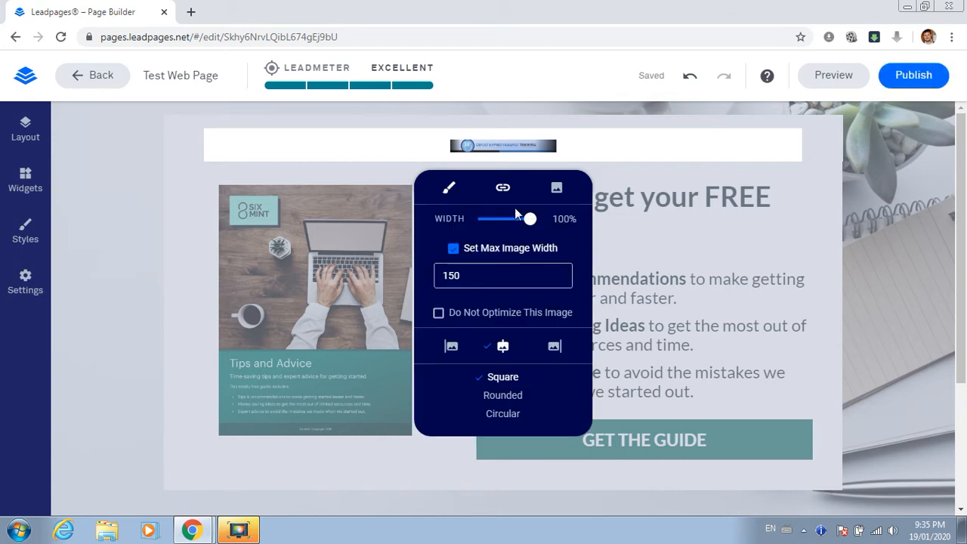
drag(478, 269, 417, 277)
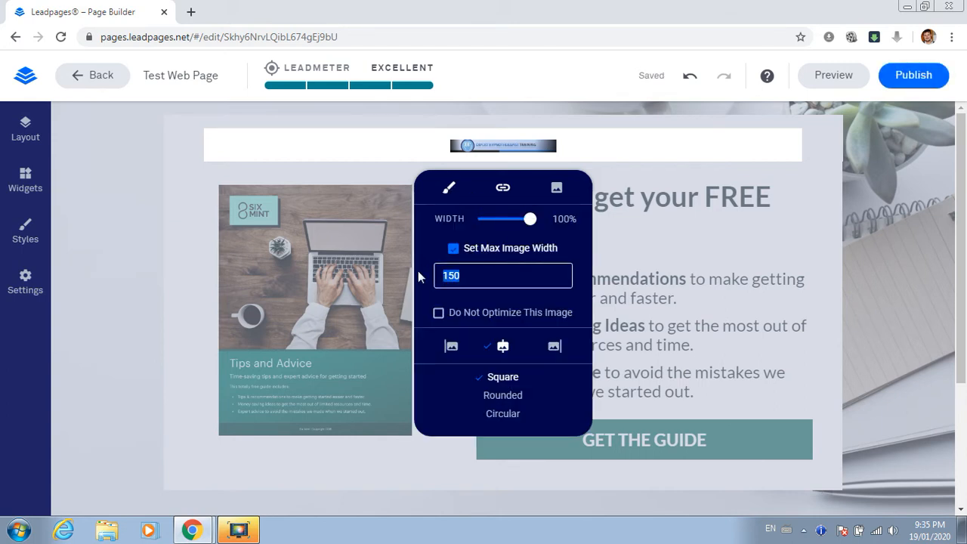
text(1000)
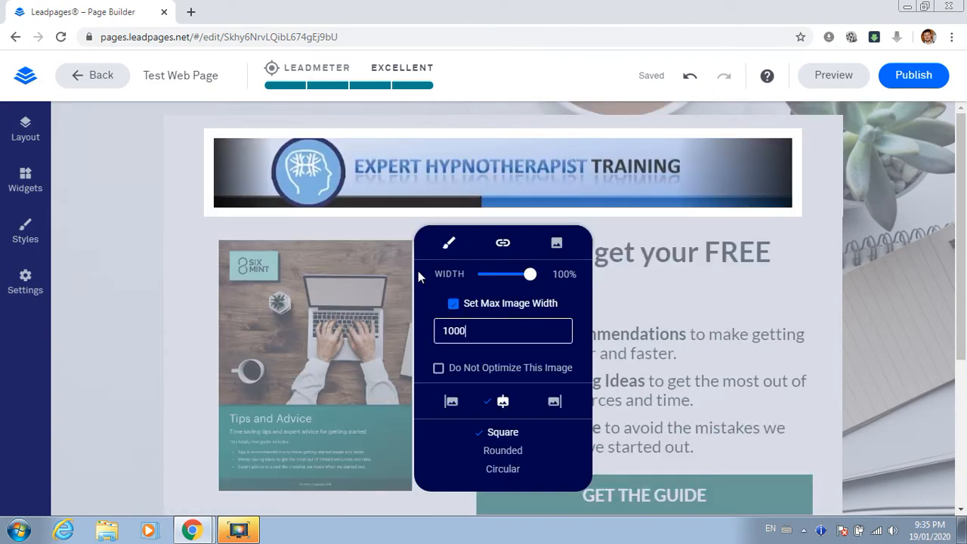
click(886, 279)
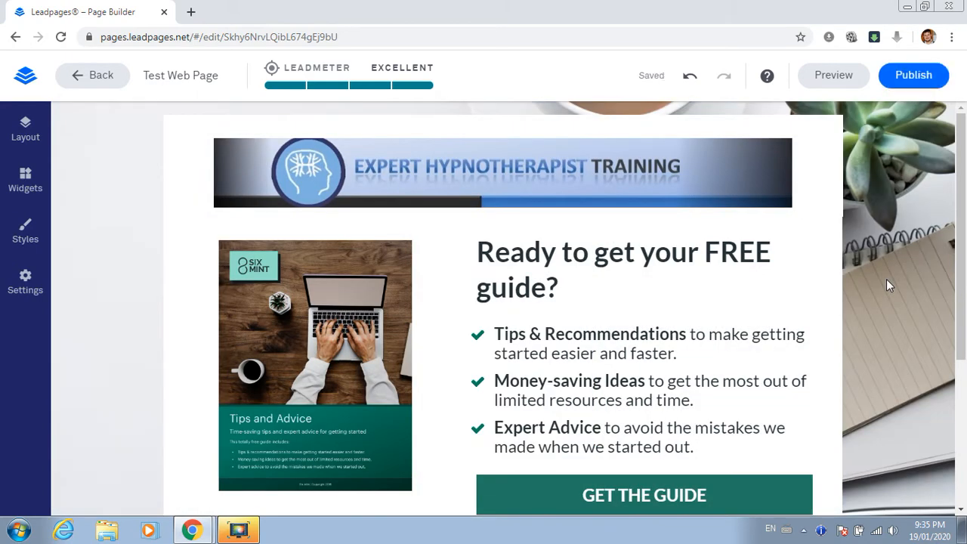
Step: Replace the main headline above the bullet list with "Can't Quit Smokng?"
click(594, 269)
click(456, 246)
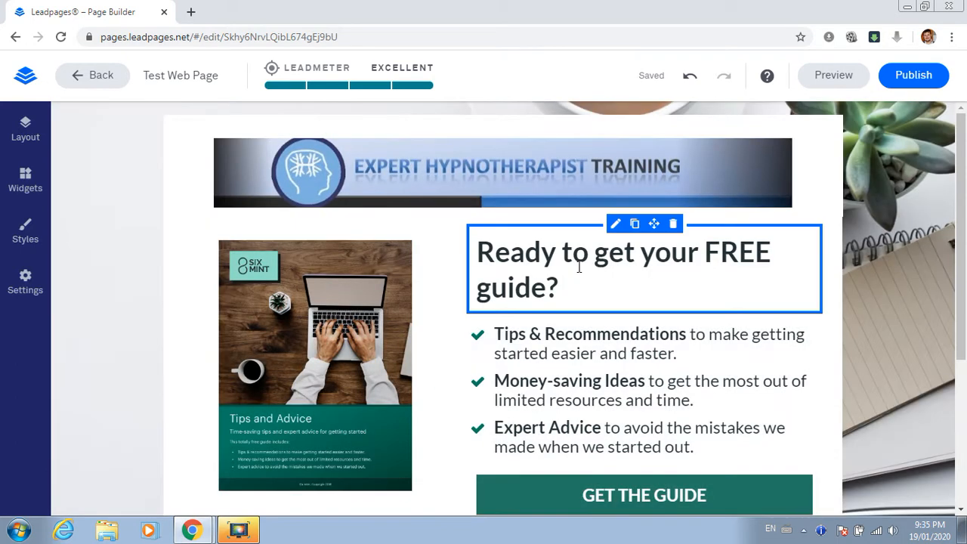
drag(559, 287, 475, 244)
text(Can't Quit)
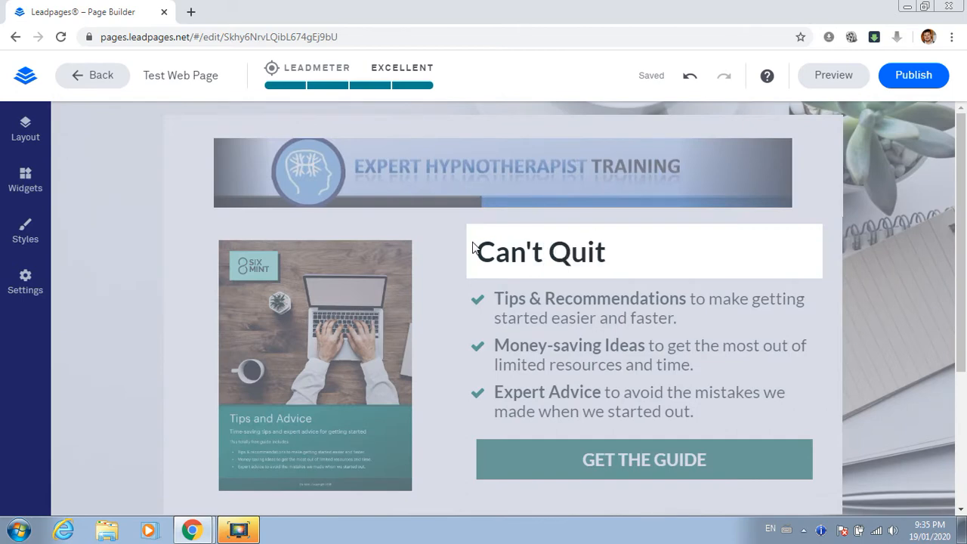
text( Sokin)
key(BackSpace)
key(BackSpace)
key(BackSpace)
key(BackSpace)
text(mokng?)
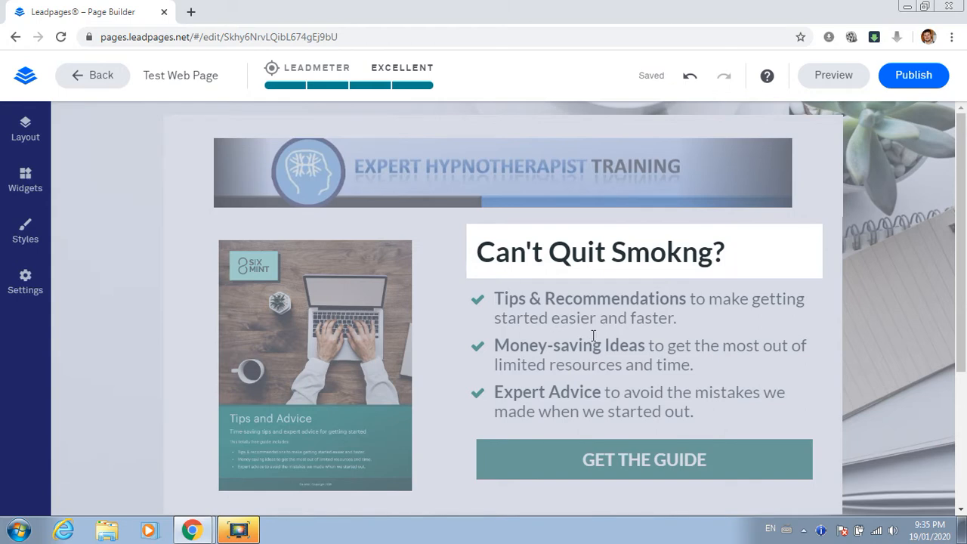
click(593, 337)
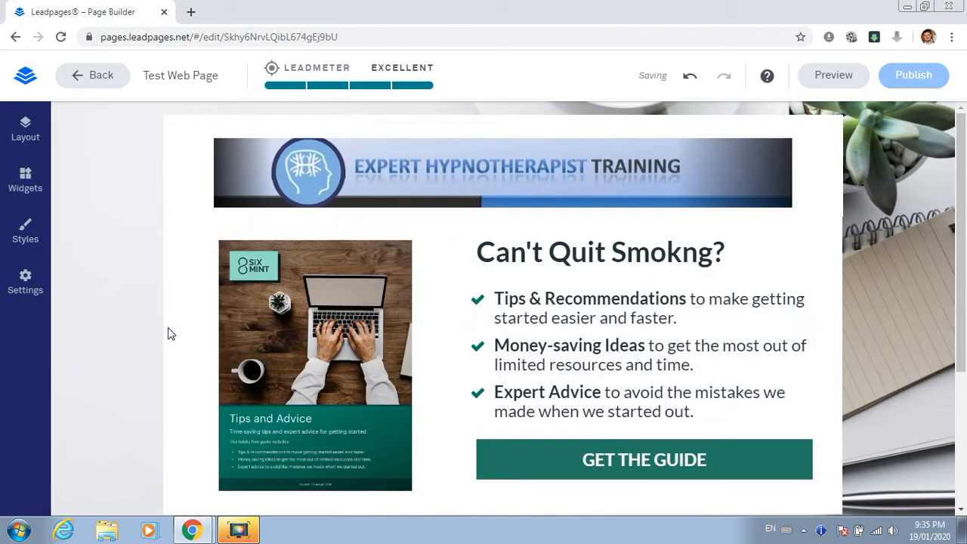
Step: Change the call-to-action button's text to "Make an Appointment Today"
click(726, 462)
drag(715, 461, 533, 445)
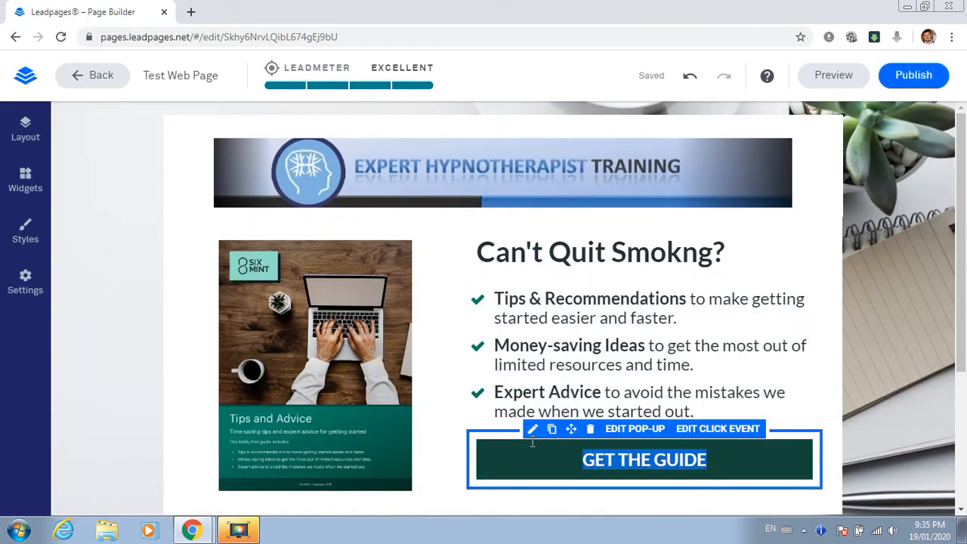
text(Make an Appoin)
key(BackSpace)
key(BackSpace)
key(BackSpace)
key(BackSpace)
text(pointm)
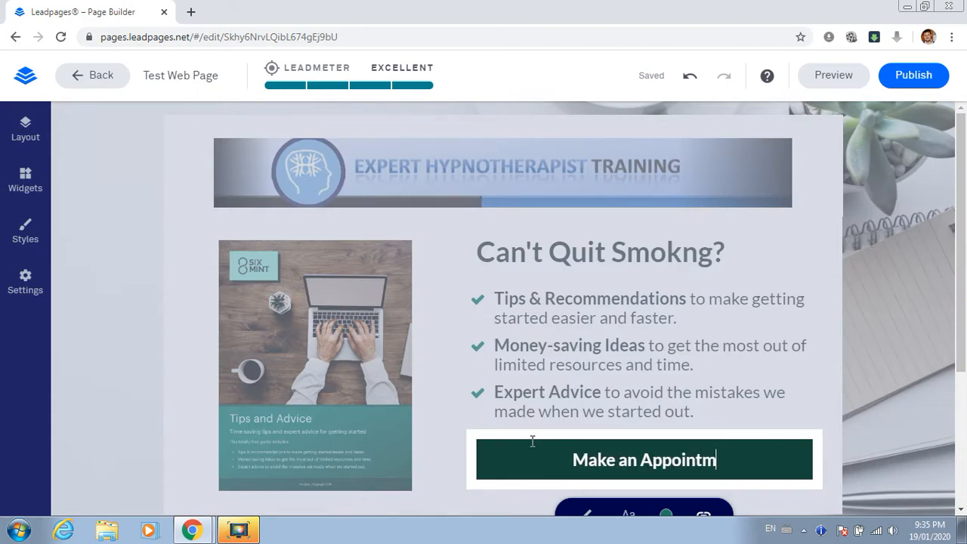
text(ent Today)
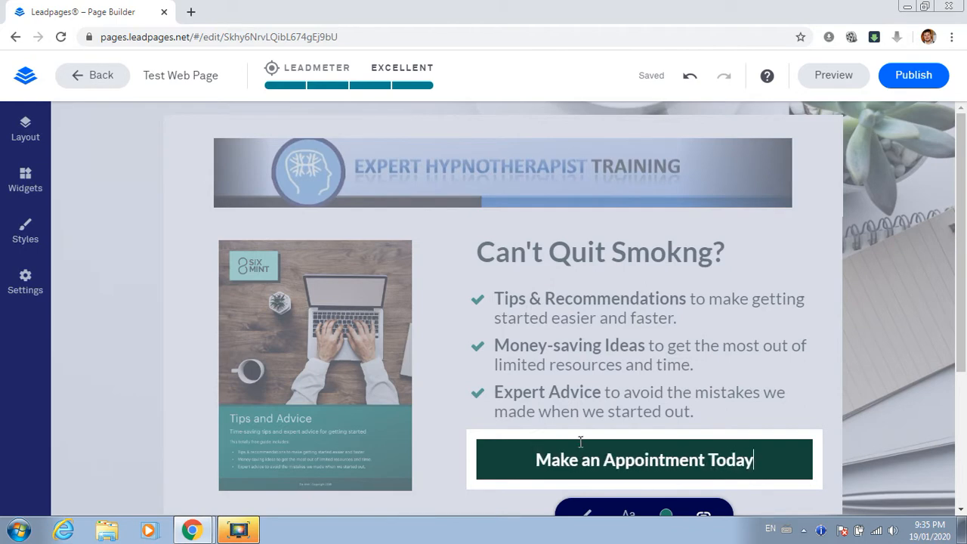
click(883, 344)
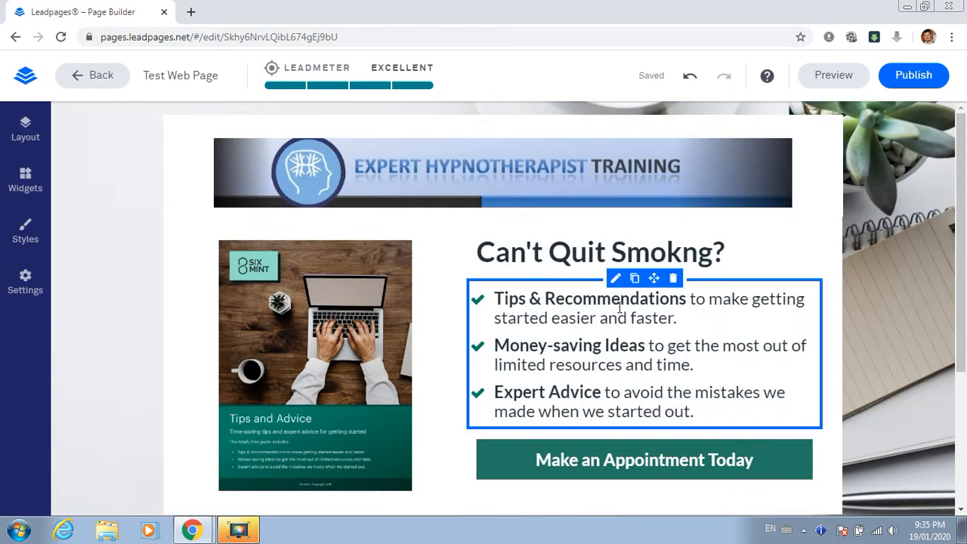
Step: Replace the first bullet's text with "2 Sessions of Hypnotherapy Plus a 2 Disc CD set Designed to Help you in Your Sleep"
drag(714, 416, 495, 298)
click(518, 316)
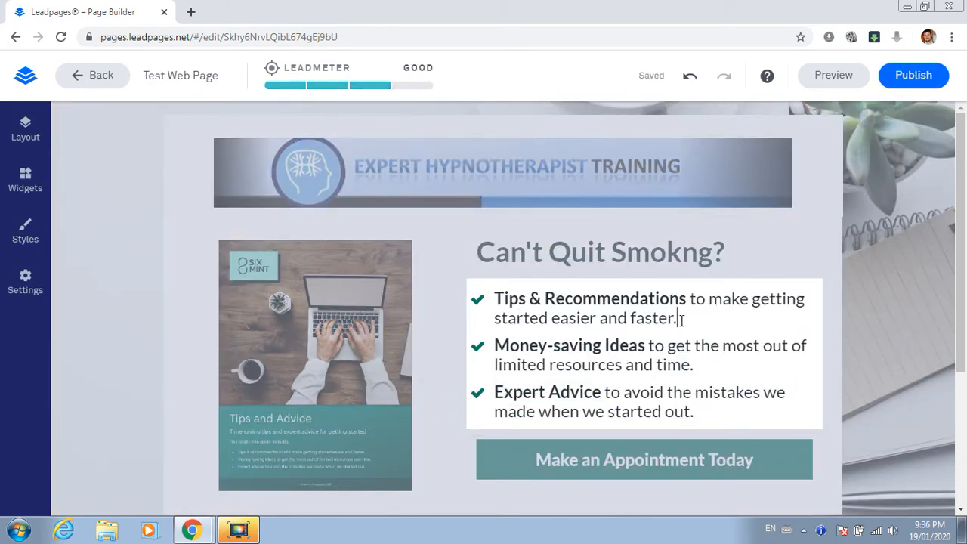
drag(681, 320, 495, 298)
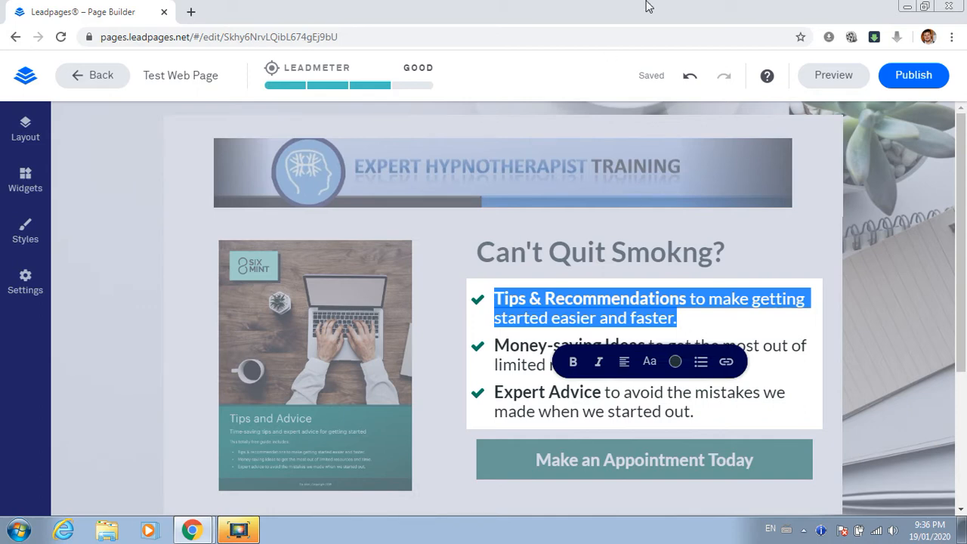
text(2)
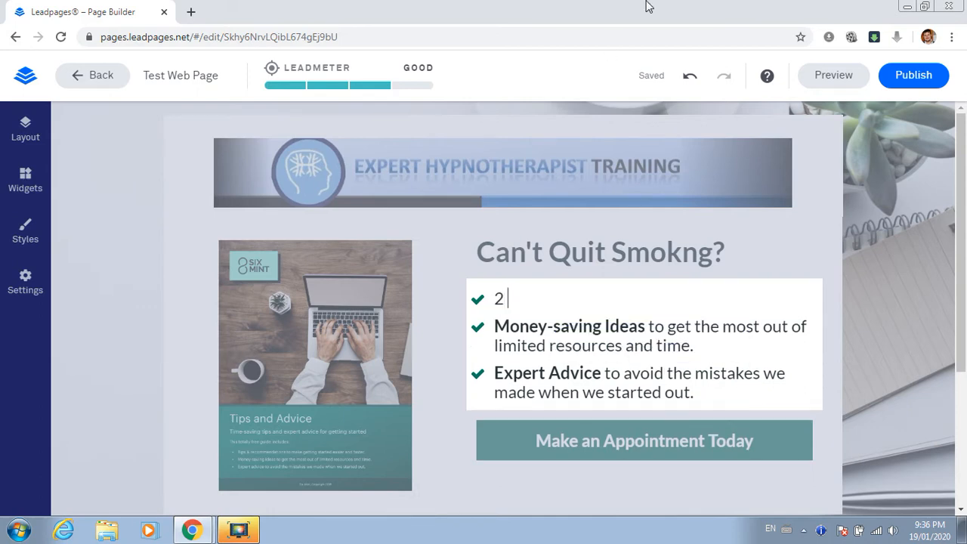
text( Sessions of)
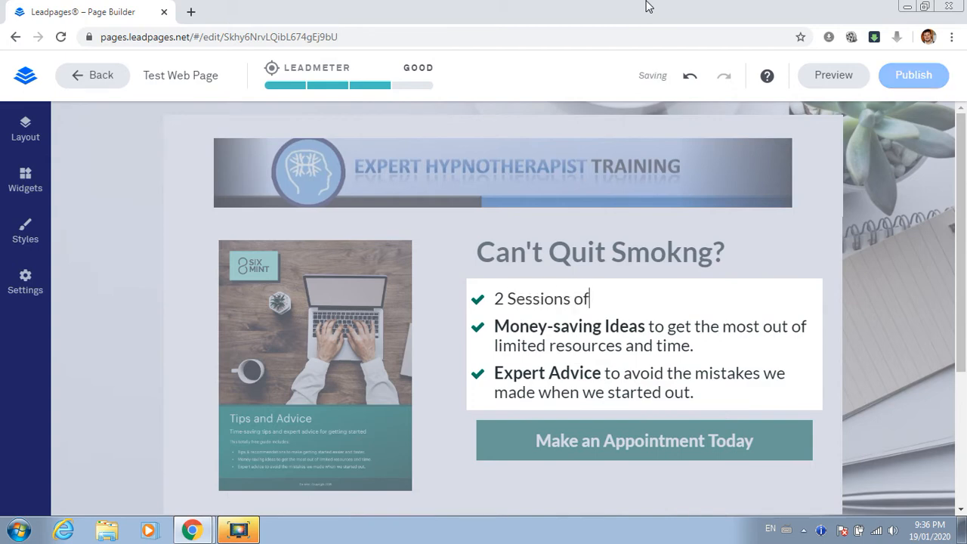
text( Hypnotherapy P)
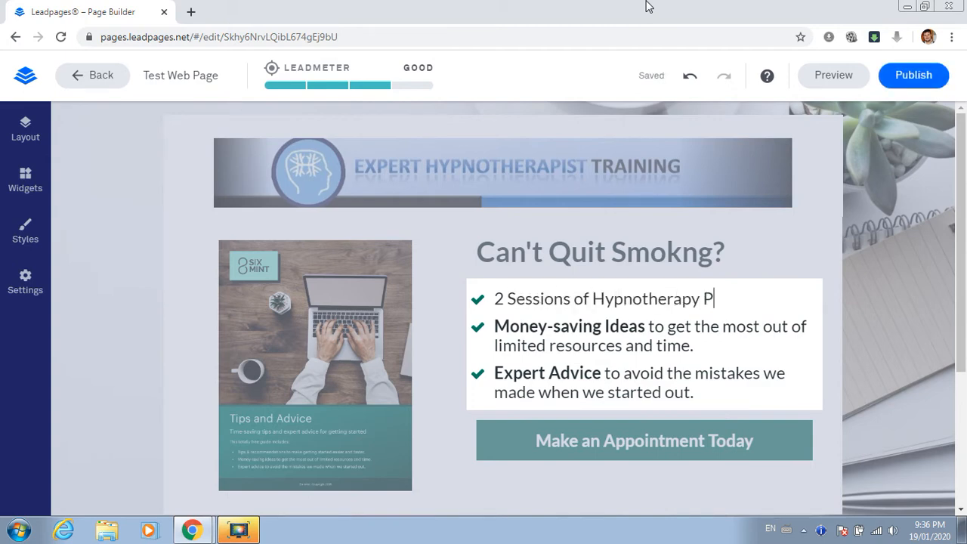
text(lus a 2 Disc CD )
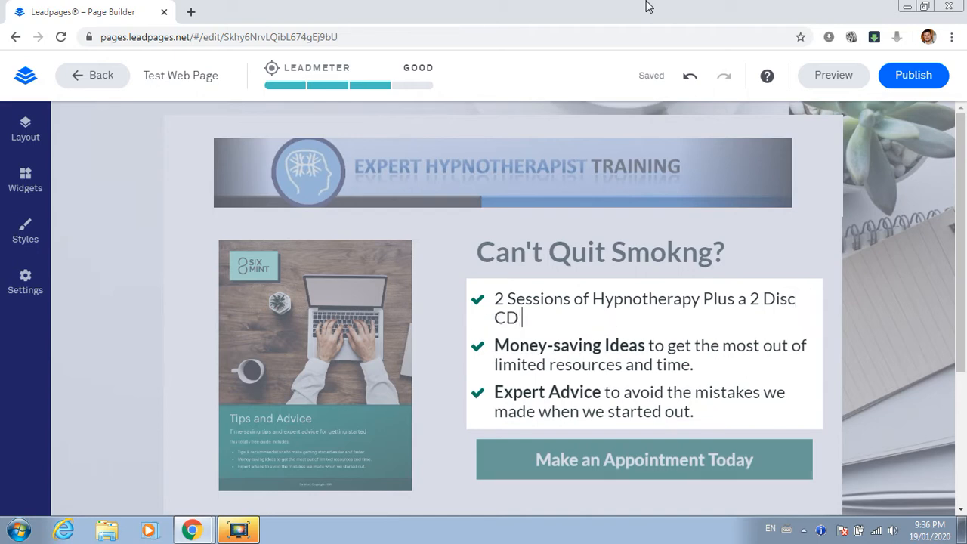
text(set Designed to Help you in Your SLeep)
key(BackSpace)
key(BackSpace)
key(BackSpace)
key(BackSpace)
text(leep)
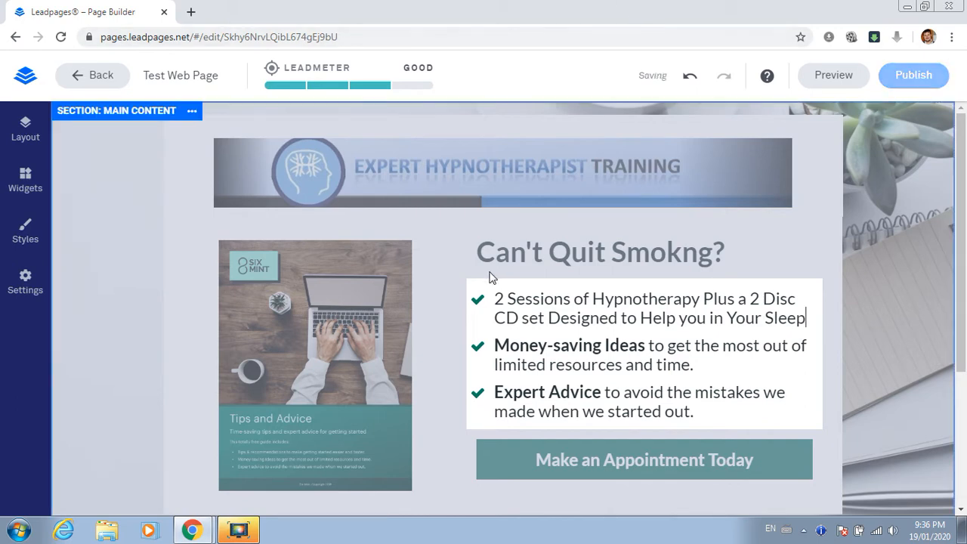
Step: Make the words "2 Sessions of Hypnotherapy" in the first bullet bold
drag(494, 298, 701, 290)
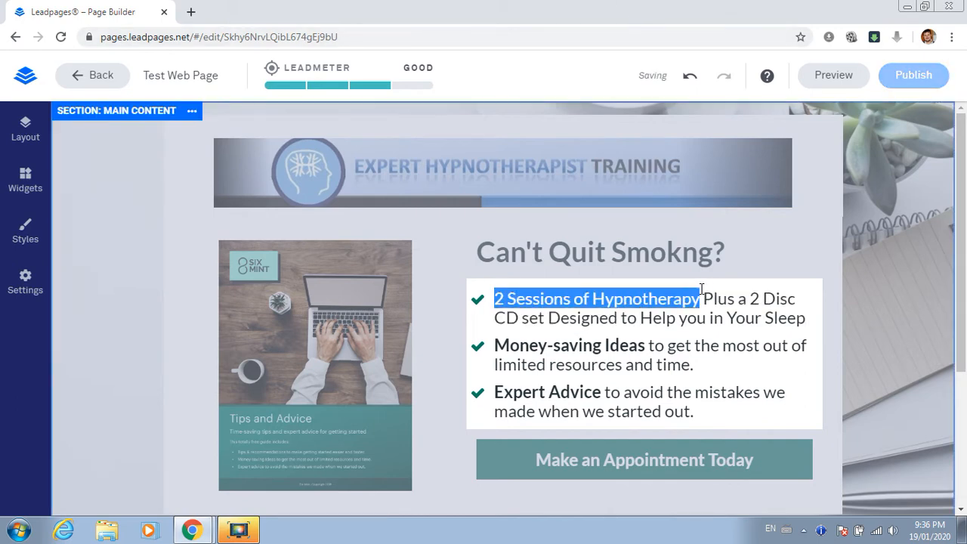
click(518, 343)
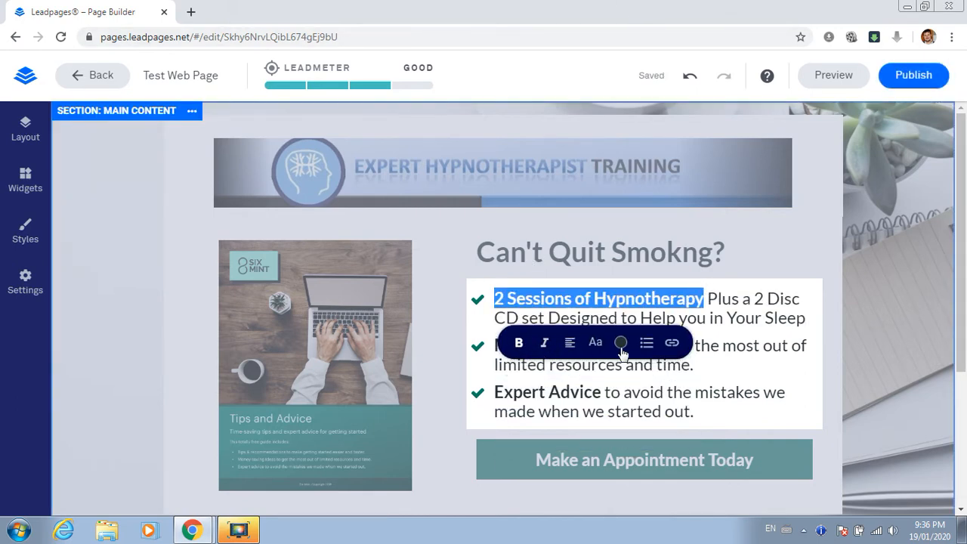
click(759, 346)
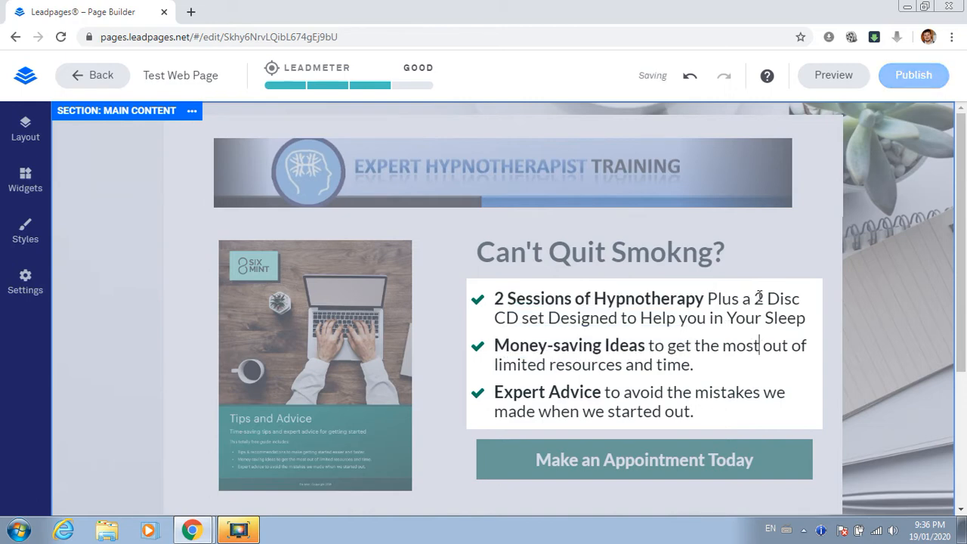
Step: Make the words "Help you in Your Sleep" at the end of the first bullet bold
drag(758, 299, 810, 324)
click(639, 318)
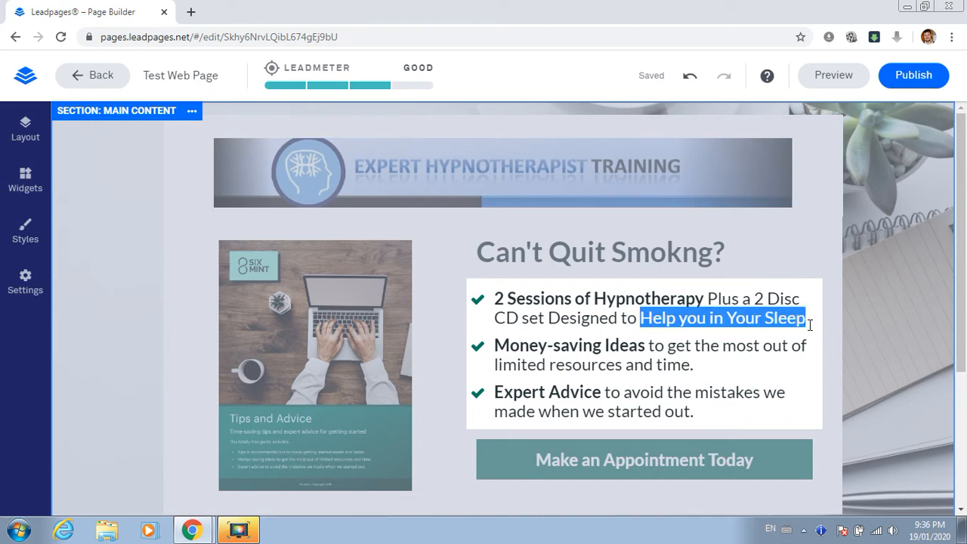
click(648, 364)
Step: Replace the second bullet's text with "Almost Everyone Quits in the First Session"
click(569, 353)
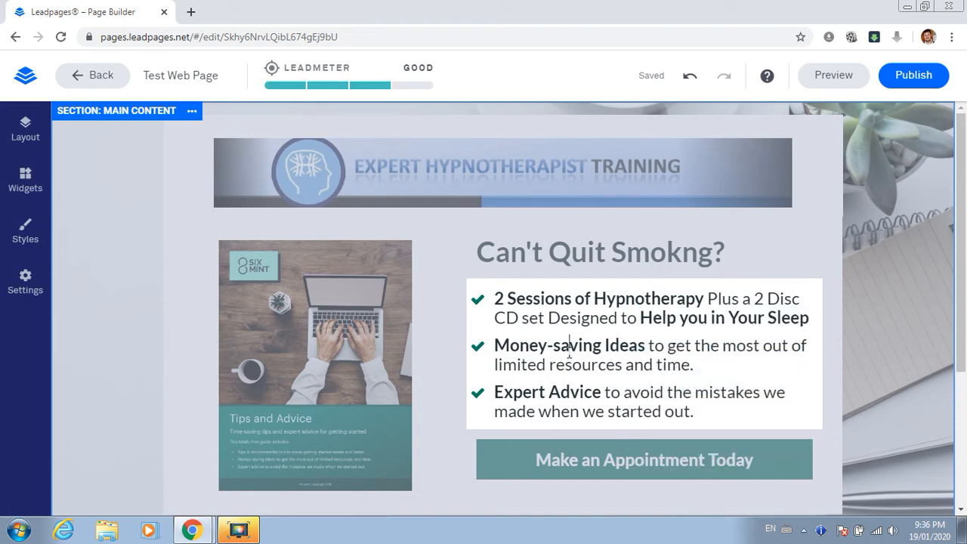
drag(701, 367, 690, 366)
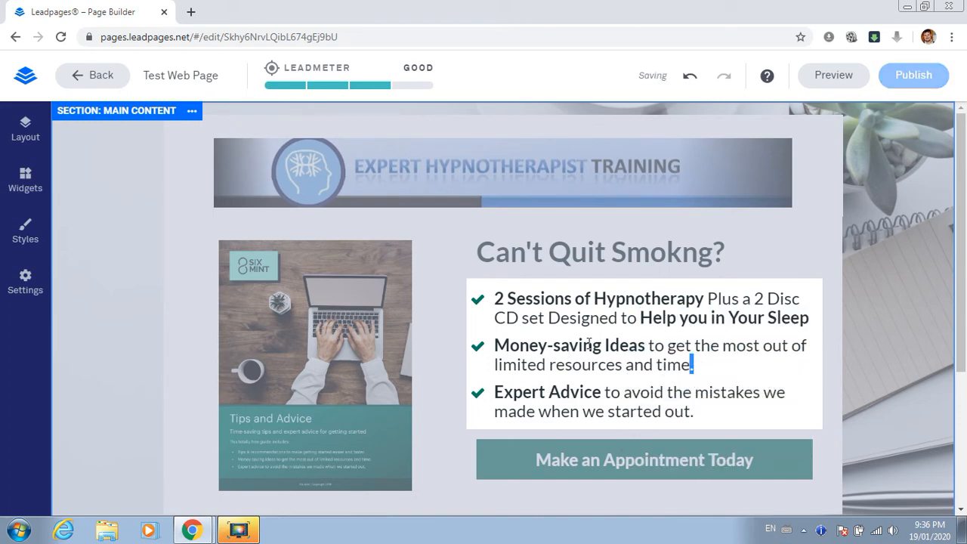
drag(588, 343, 494, 345)
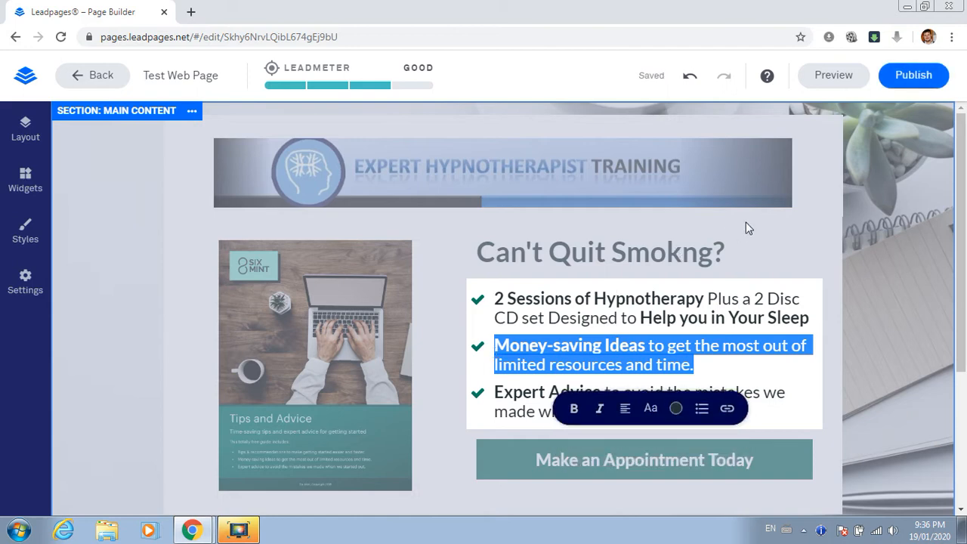
text(Almost E)
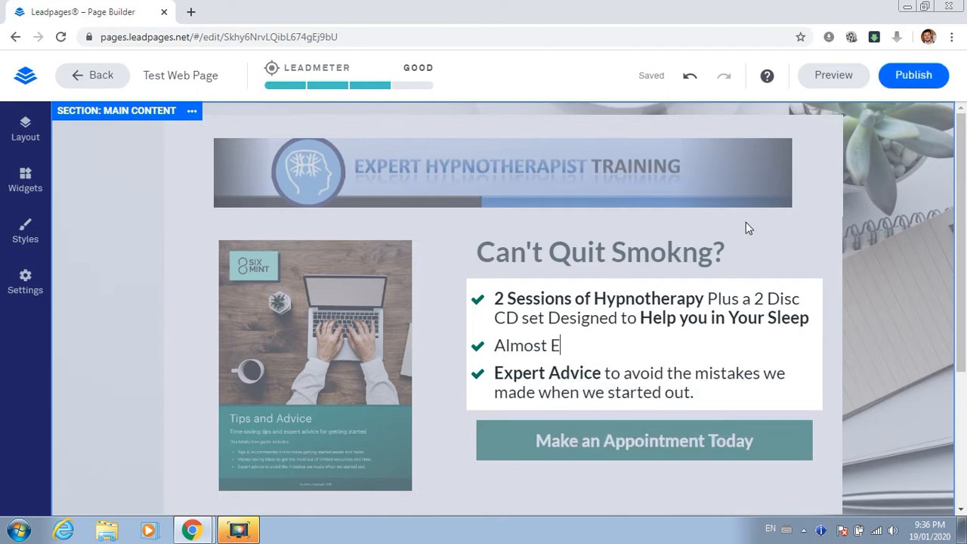
text(veryone Quits)
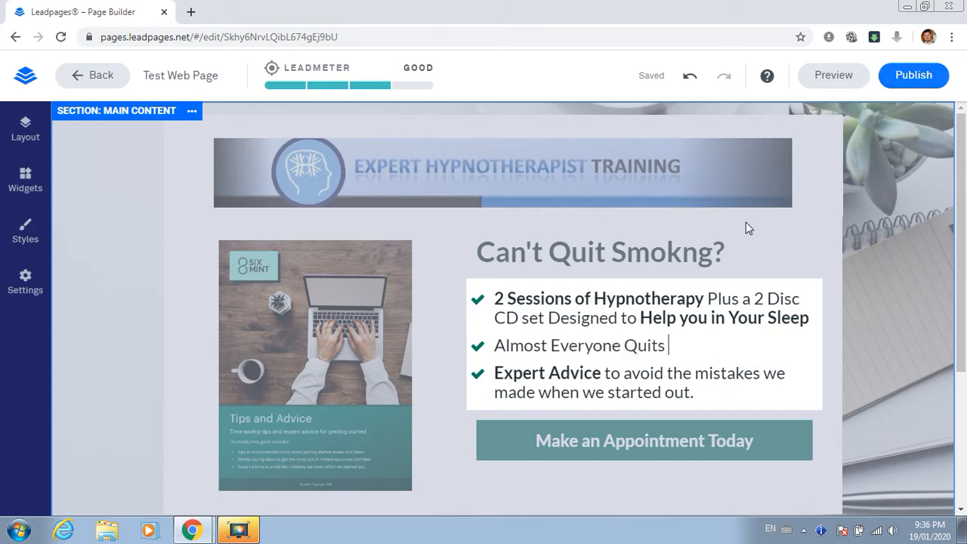
text( in the First Se)
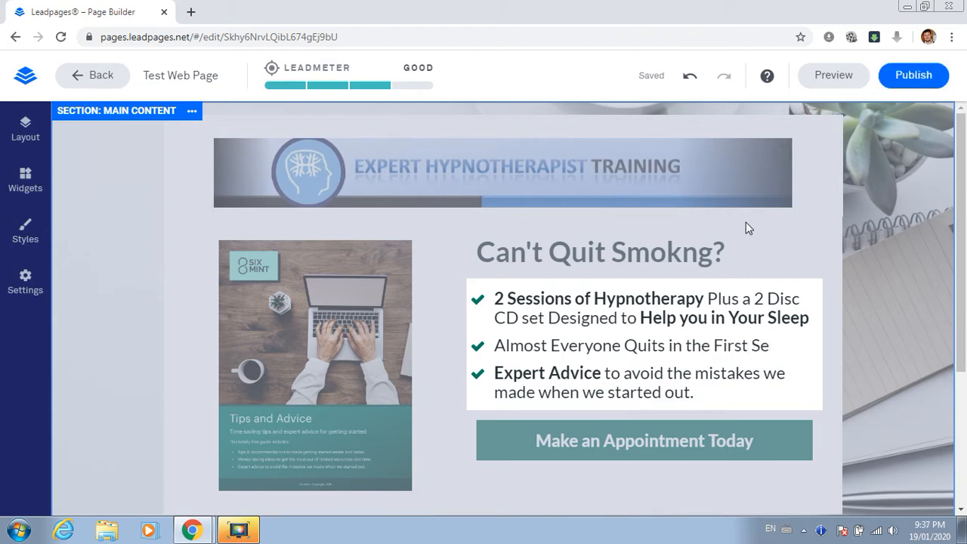
text(ssion)
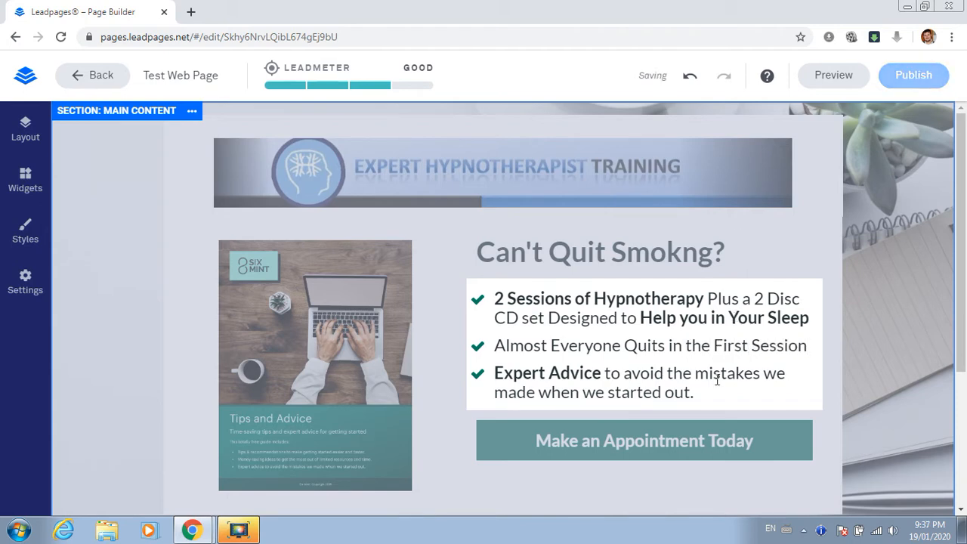
Step: Replace the third bullet's text with "Just $395, that includes your Lifetime Guarantee where you can Come Back Free of Charge for Life"
drag(709, 393, 496, 371)
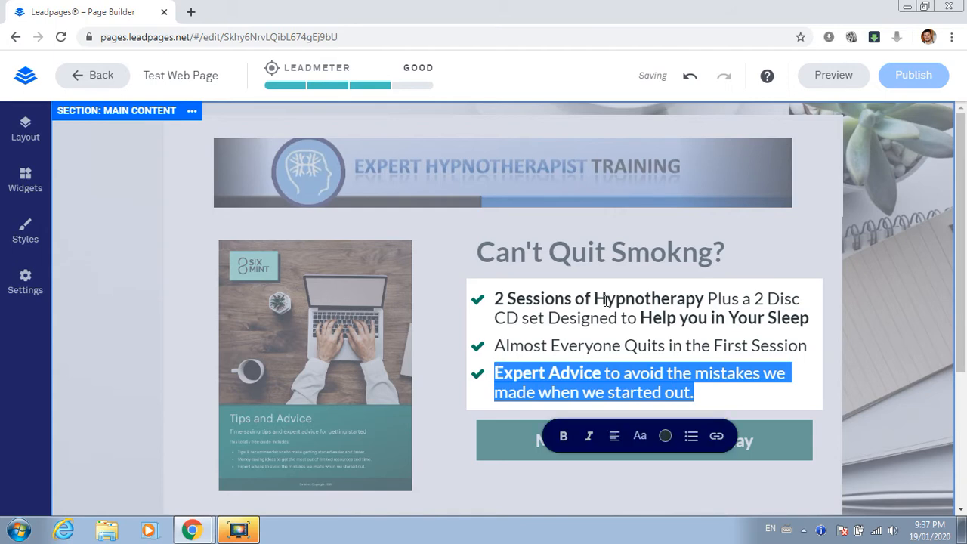
text(Just $395,)
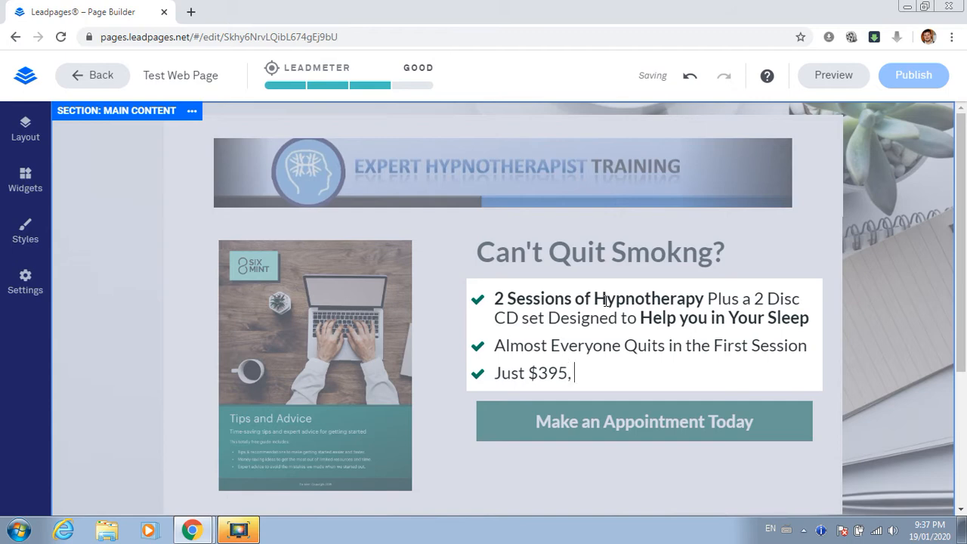
text( that includes your Life )
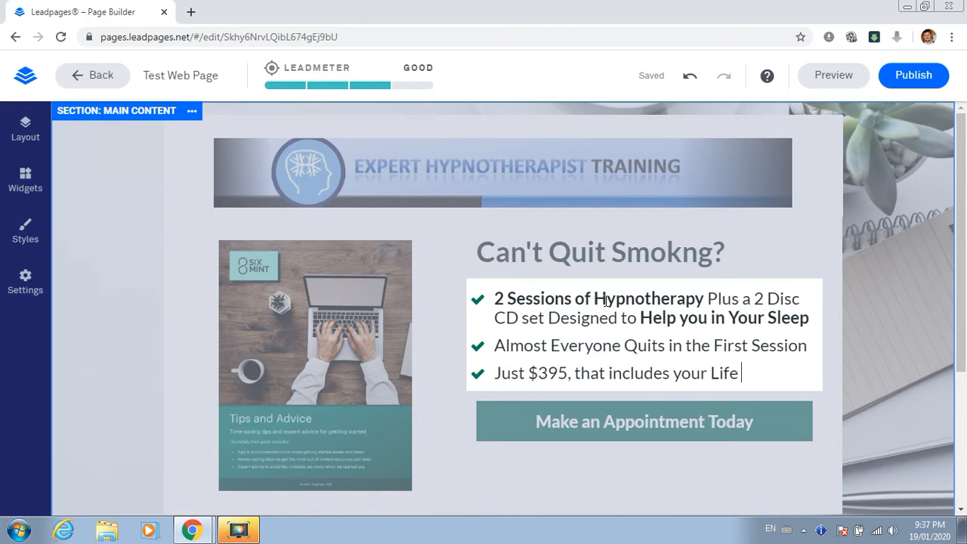
text(time Guar)
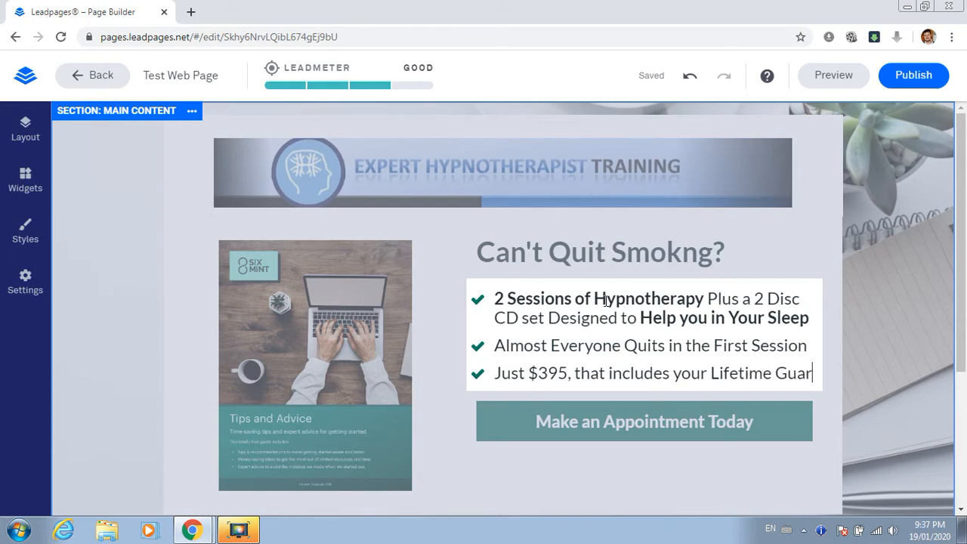
text(antee where you can Come B)
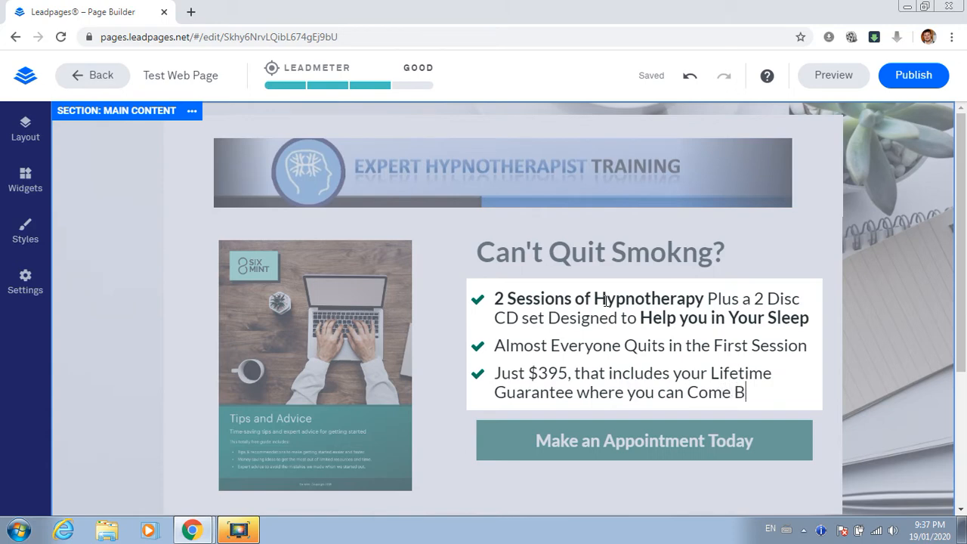
text(ack Free of Charge for Life)
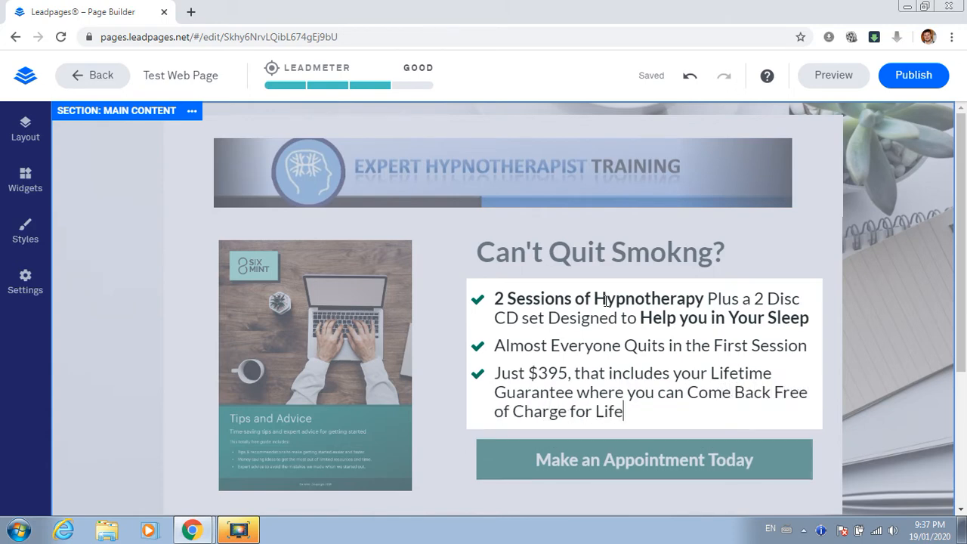
Step: Split "Free of Charge for Life" off the third bullet onto its own line without a checkmark
click(776, 392)
key(Return)
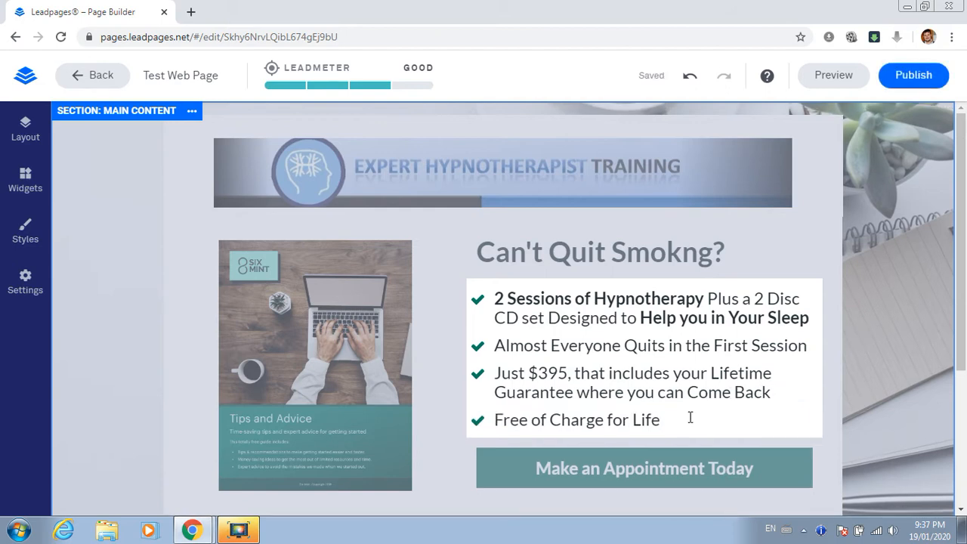
key(BackSpace)
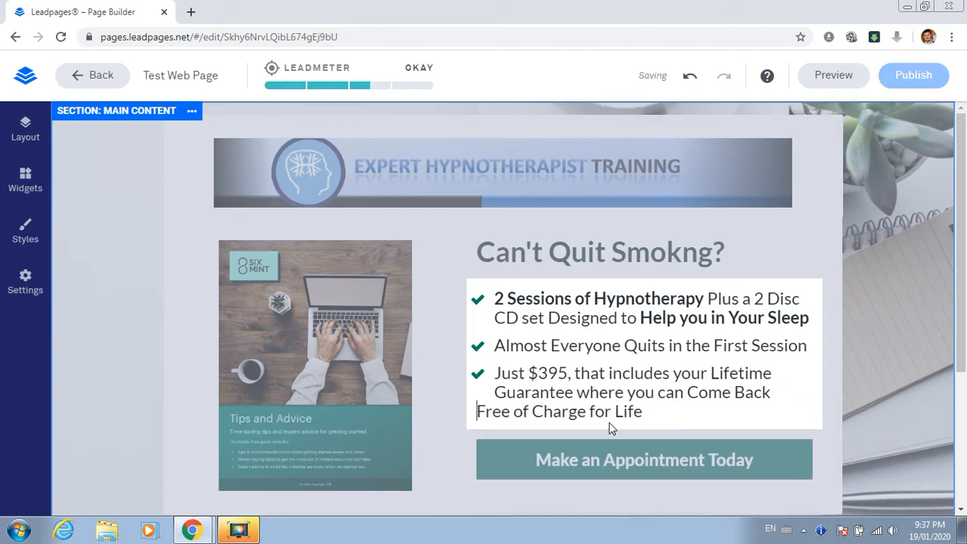
key(Return)
key(BackSpace)
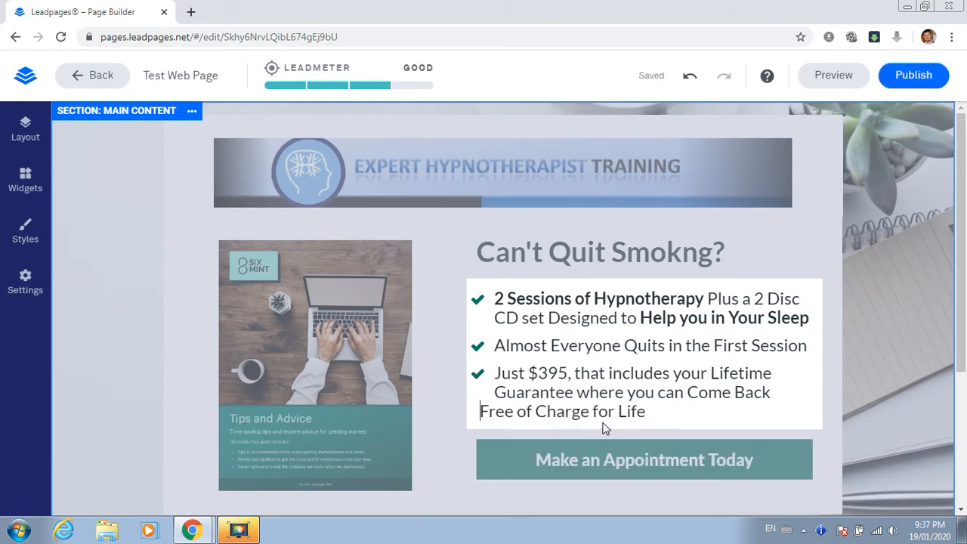
Step: Make "Free of Charge for Life" bold and rejoin it to the end of the third bullet's text
drag(481, 411, 658, 416)
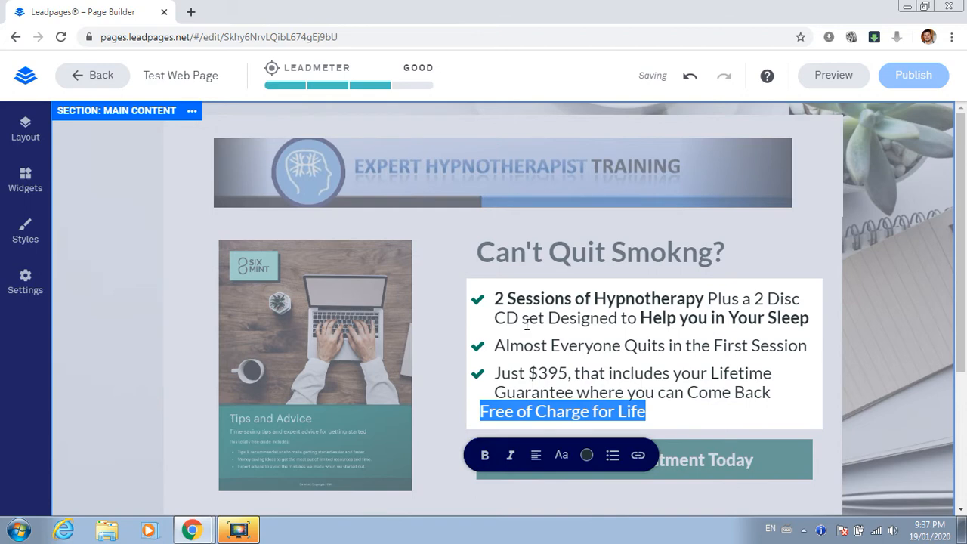
click(489, 454)
click(490, 411)
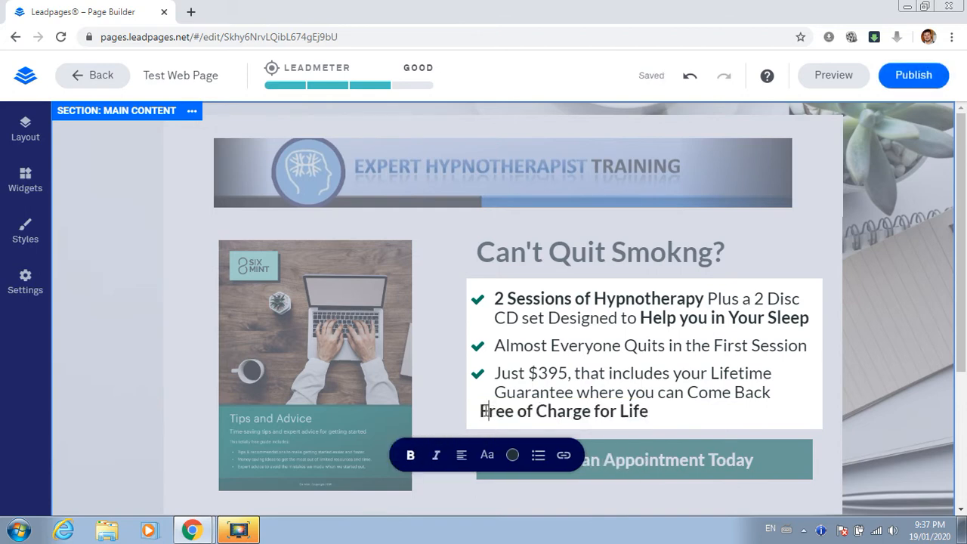
key(BackSpace)
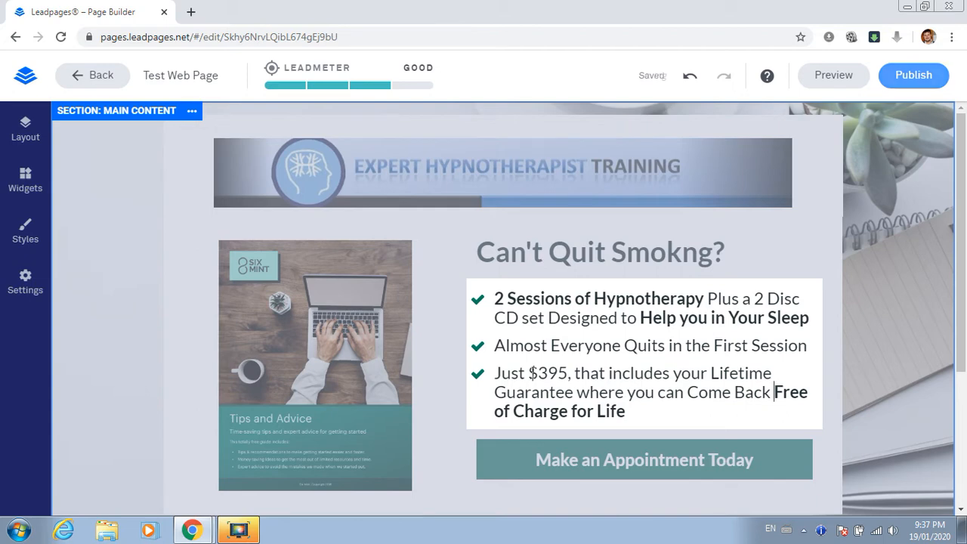
Step: Make "Come Back" bold and put "Come Back Free of Charge for Life" on its own line below the third bullet
drag(688, 391, 772, 393)
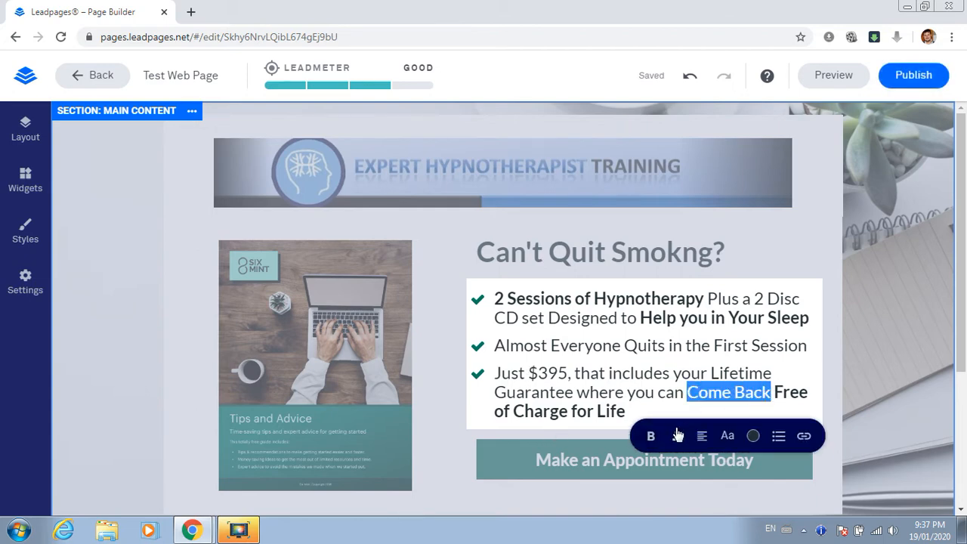
click(652, 436)
key(Left)
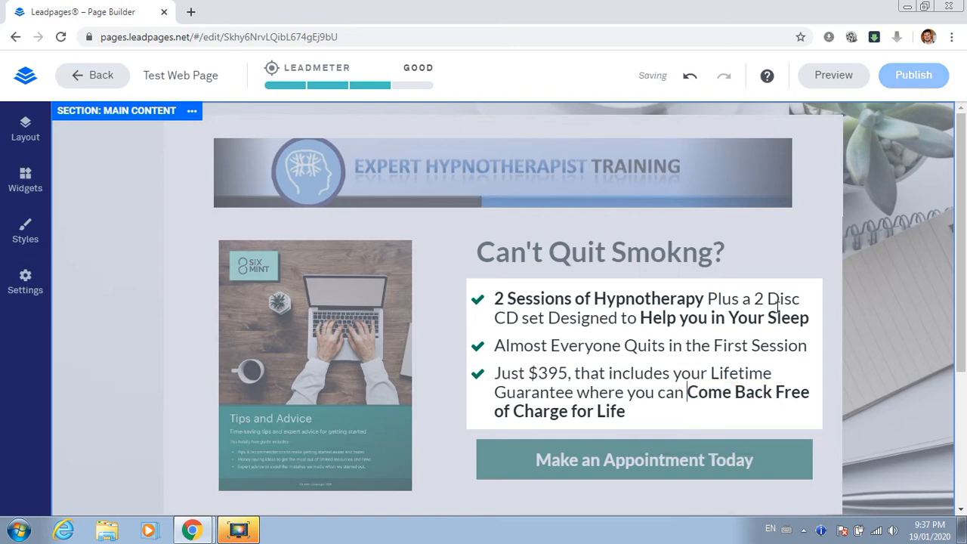
key(Return)
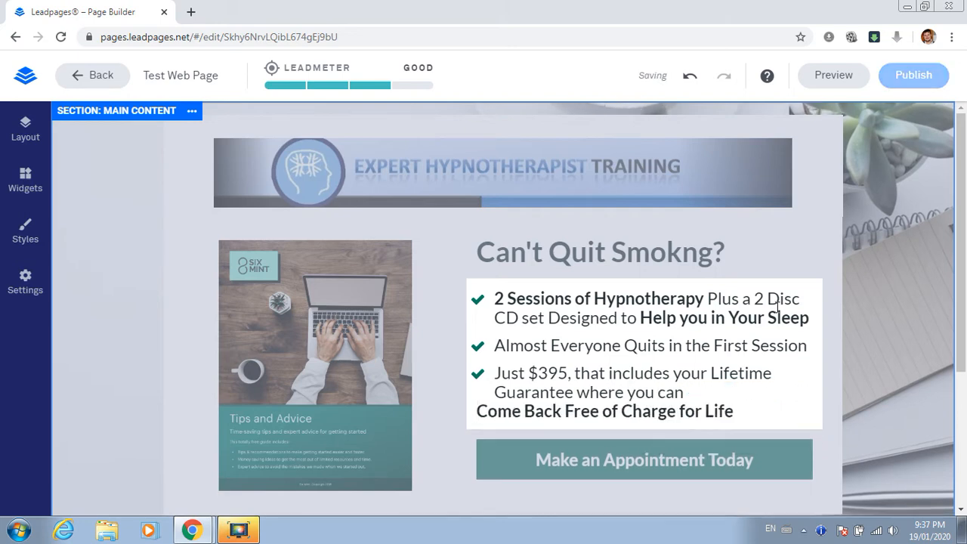
click(155, 290)
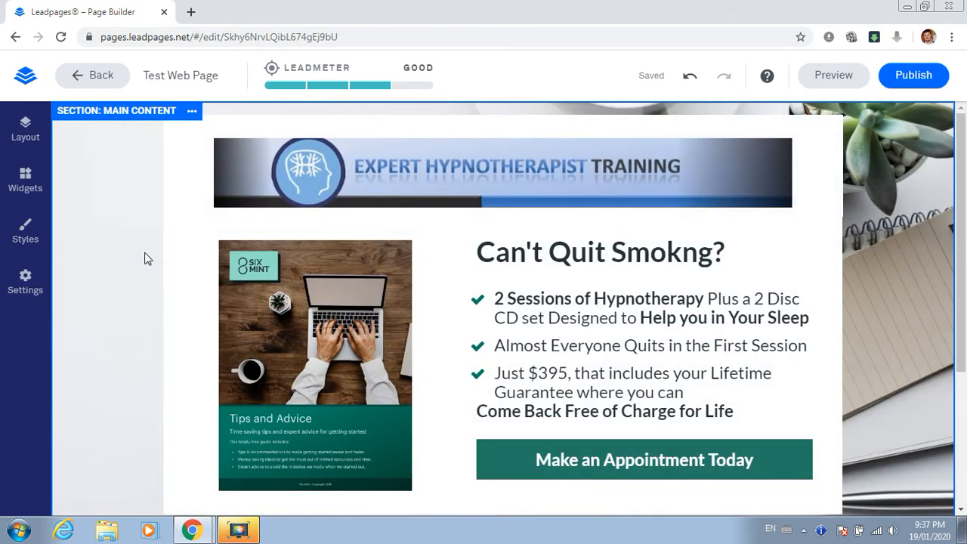
Step: Replace the "Tips and Advice" cover image beside the bullet list with the stubbed-out cigarette picture cigarette-is5236855med.jpg from the saved images
mouse_move(318, 330)
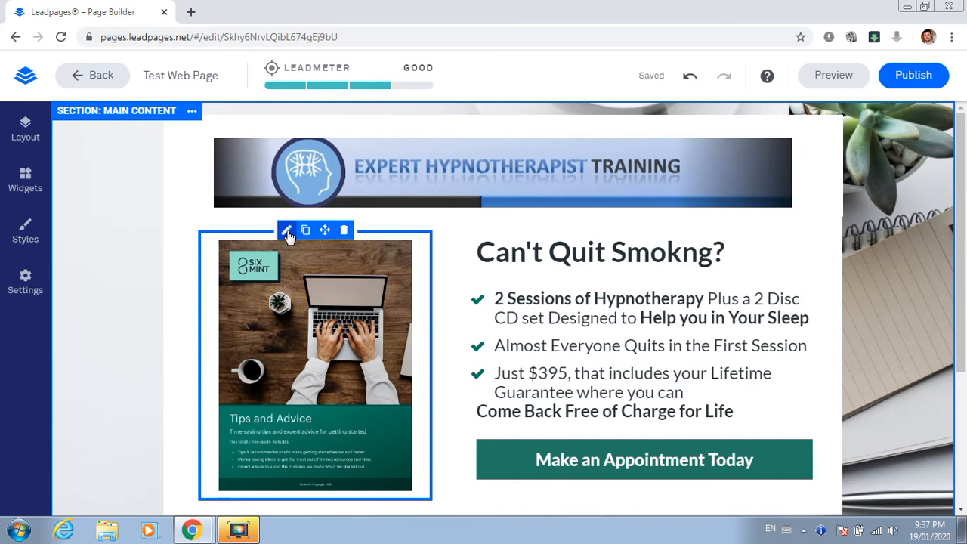
click(287, 234)
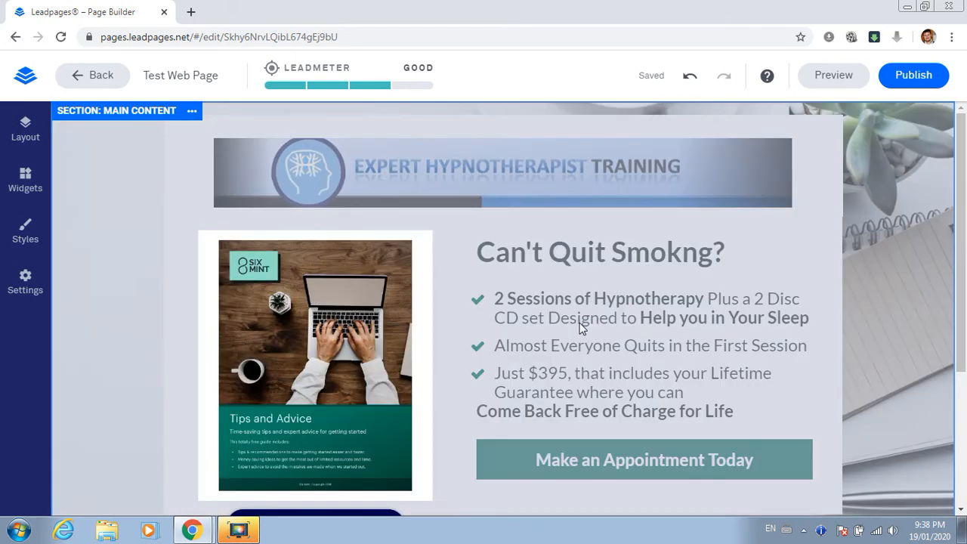
scroll(965, 250, down, 2)
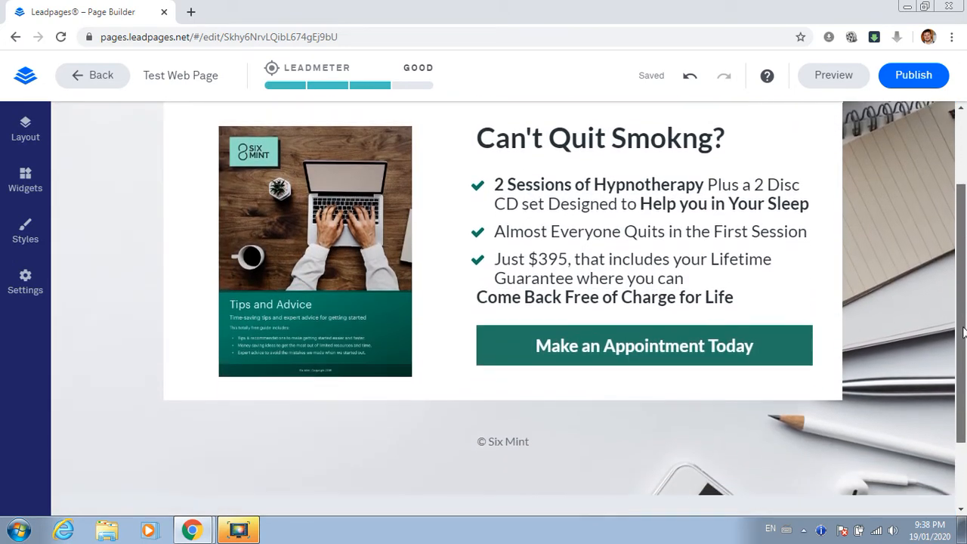
scroll(965, 180, up, 1)
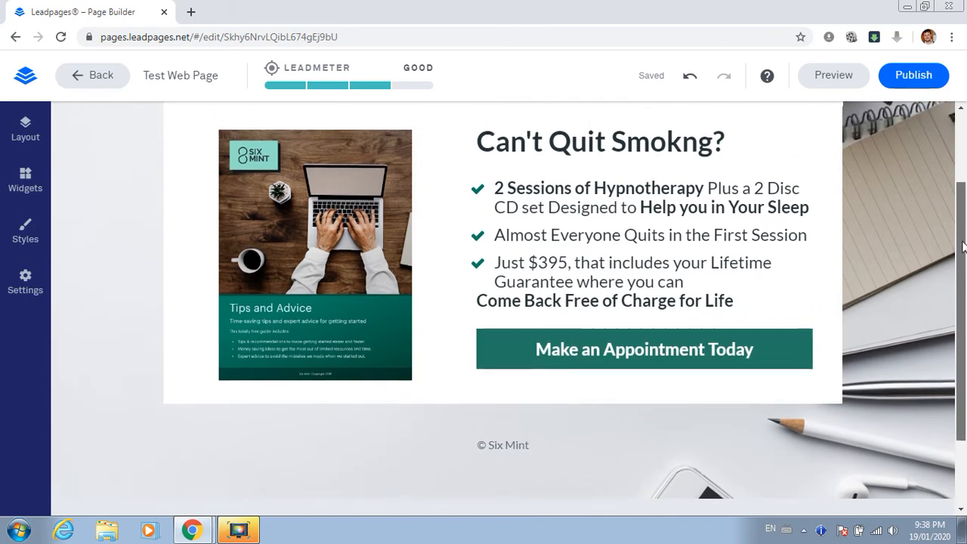
mouse_move(395, 174)
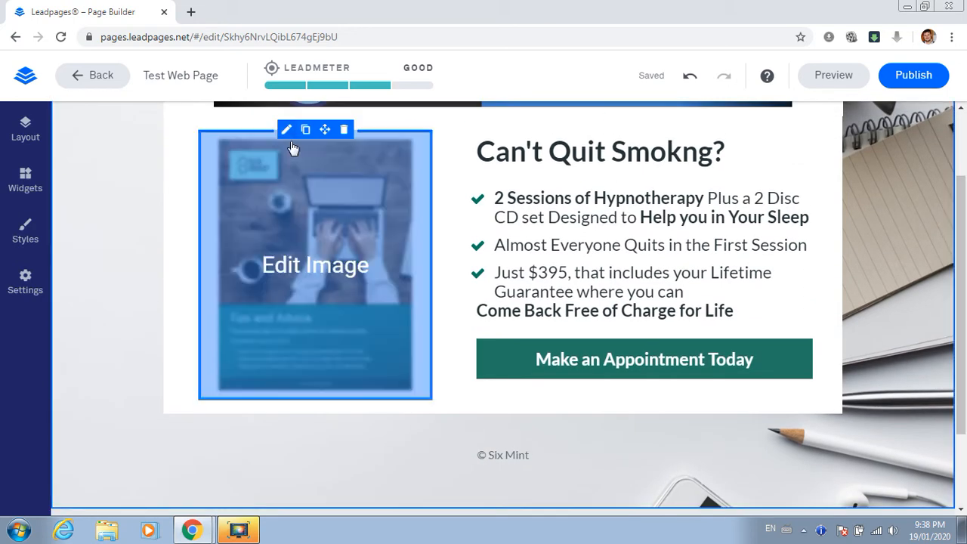
click(287, 132)
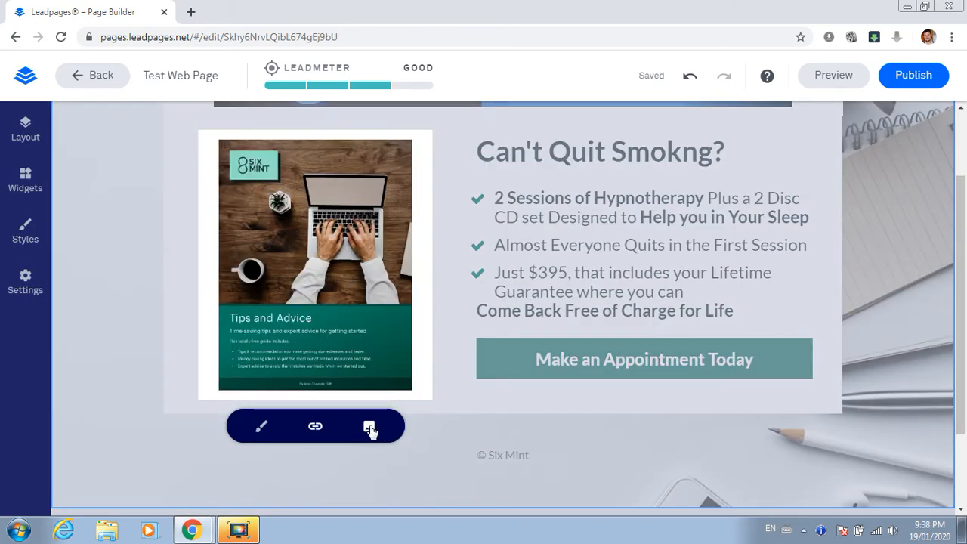
click(369, 427)
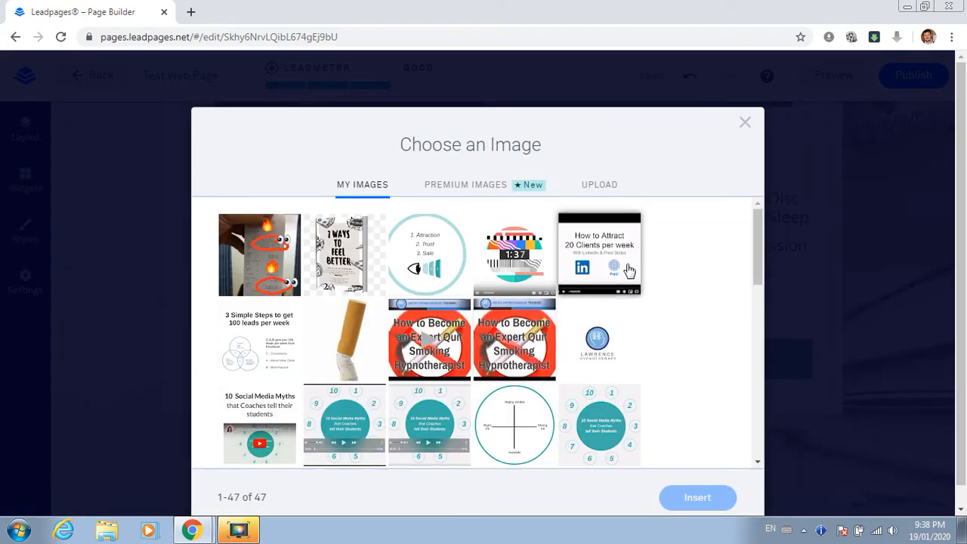
scroll(758, 219, down, 1)
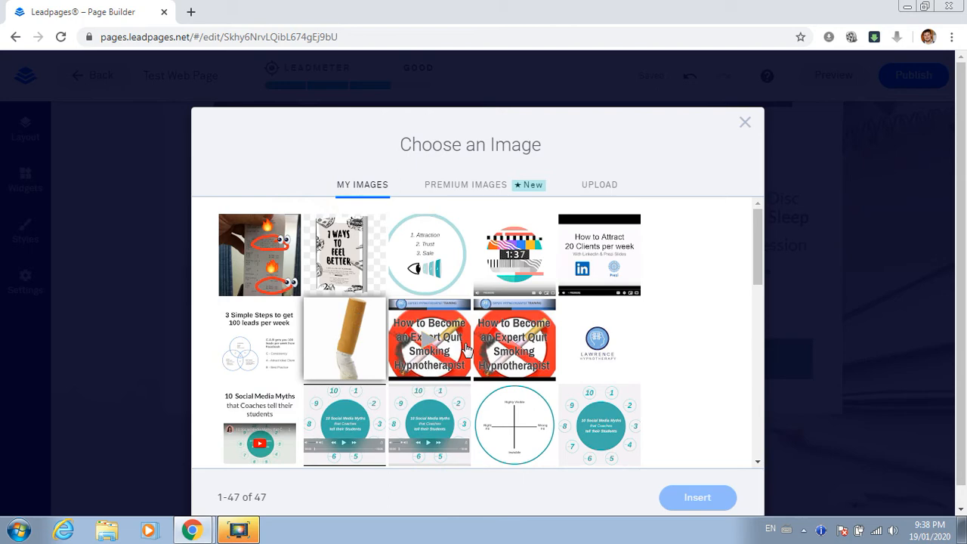
click(341, 316)
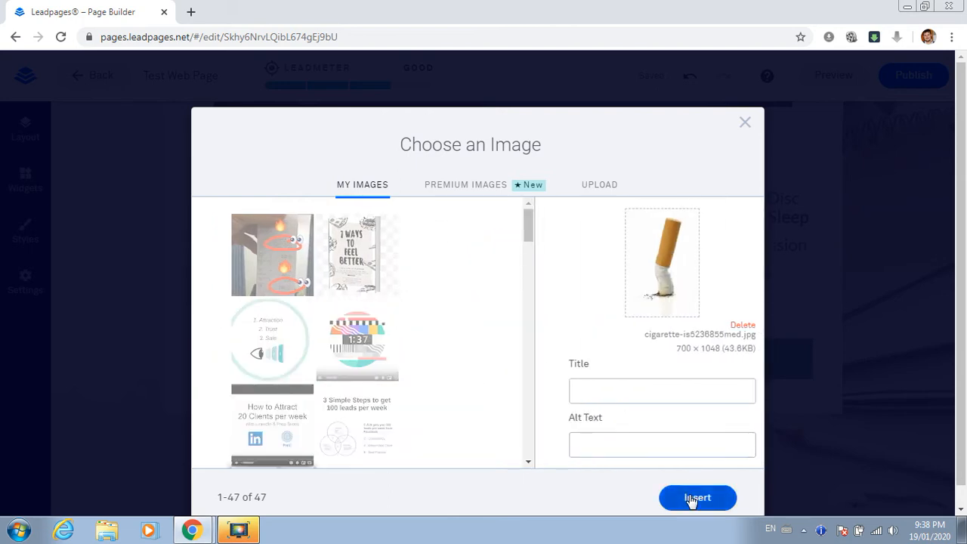
click(689, 495)
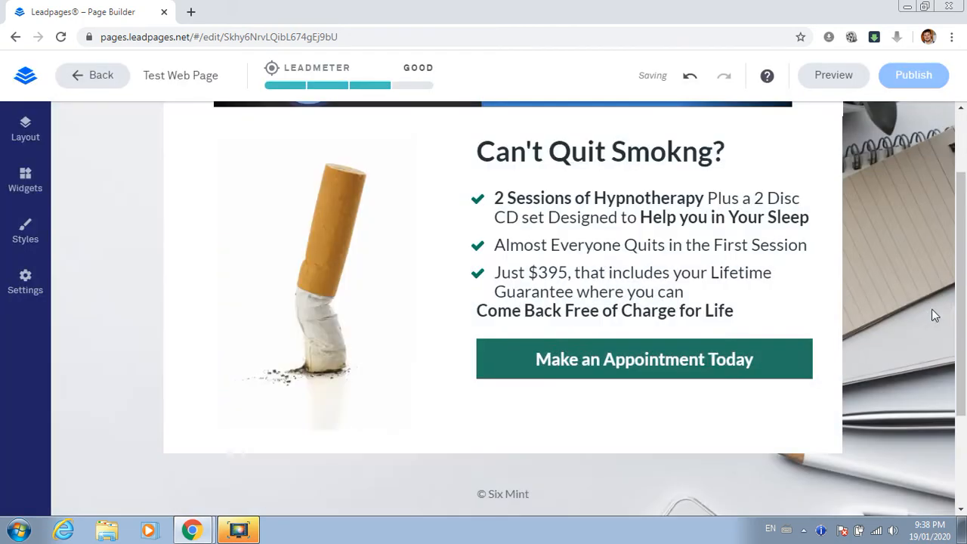
drag(962, 295, 962, 252)
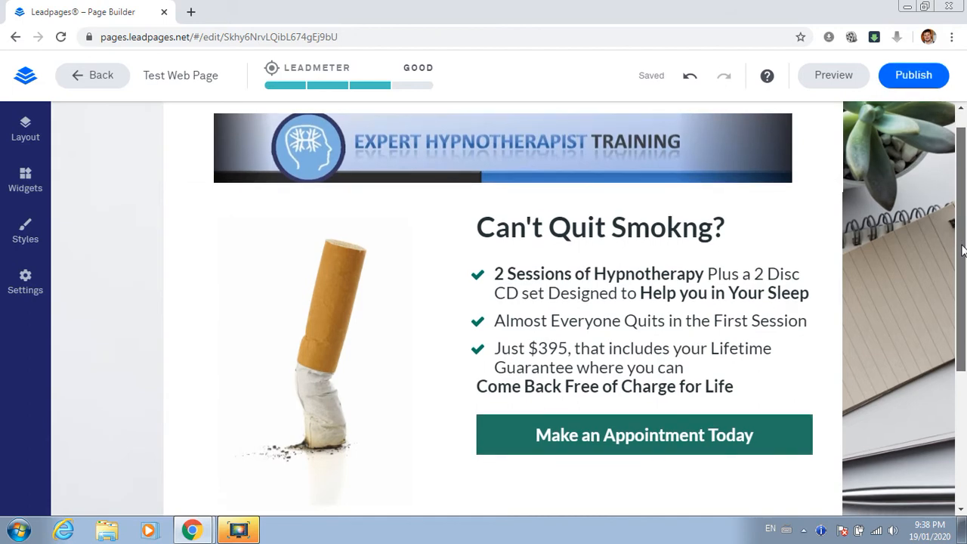
Step: Open the email pop-up form linked to the "Make an Appointment Today" button for editing
click(681, 435)
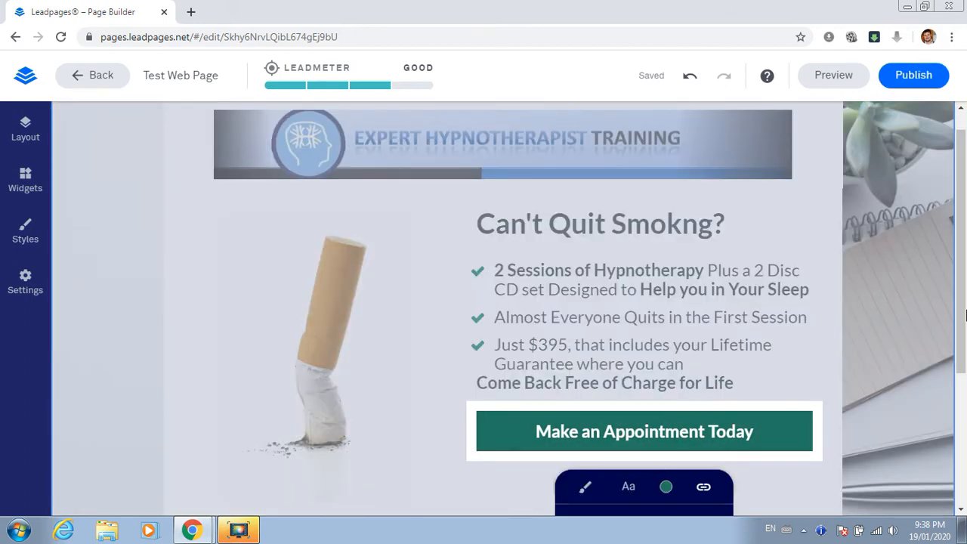
click(759, 433)
scroll(778, 343, down, 2)
click(726, 312)
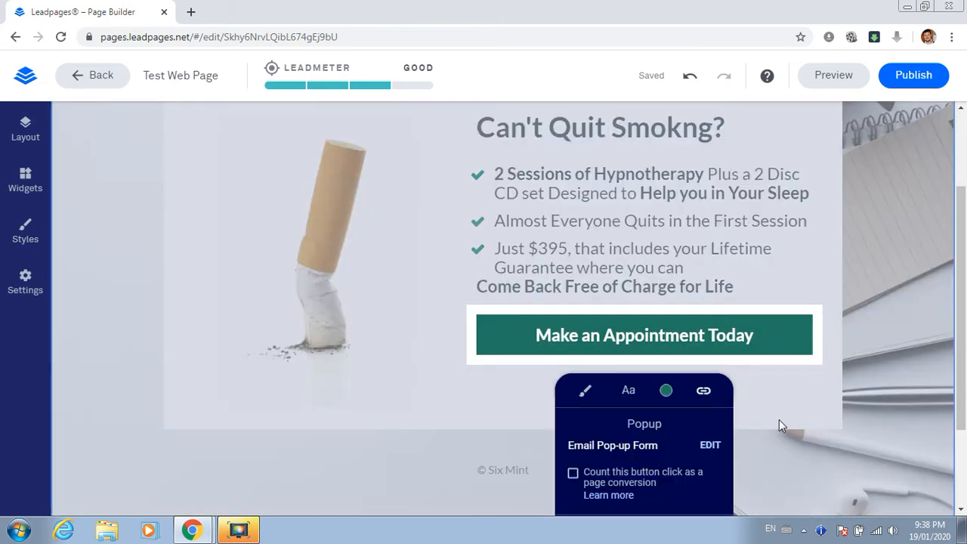
click(711, 446)
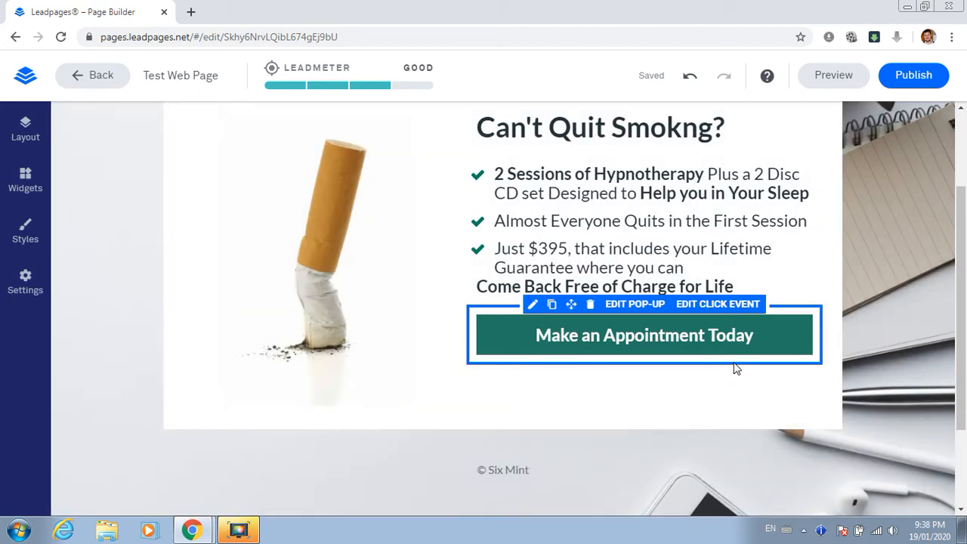
click(800, 336)
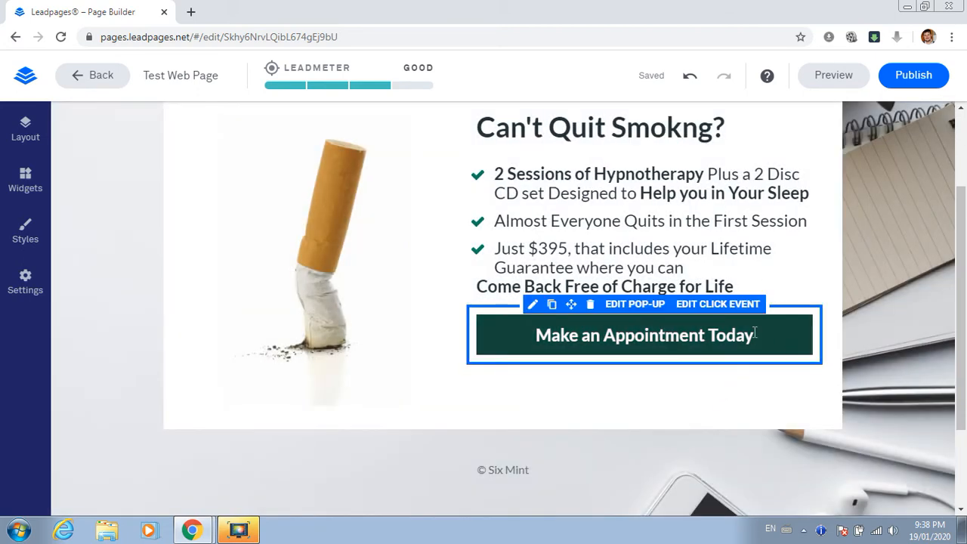
click(717, 304)
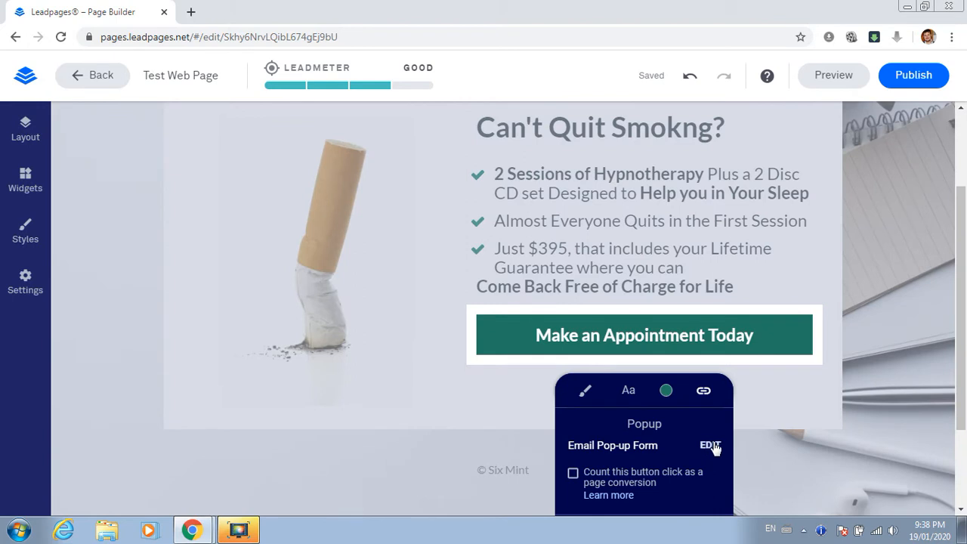
click(711, 447)
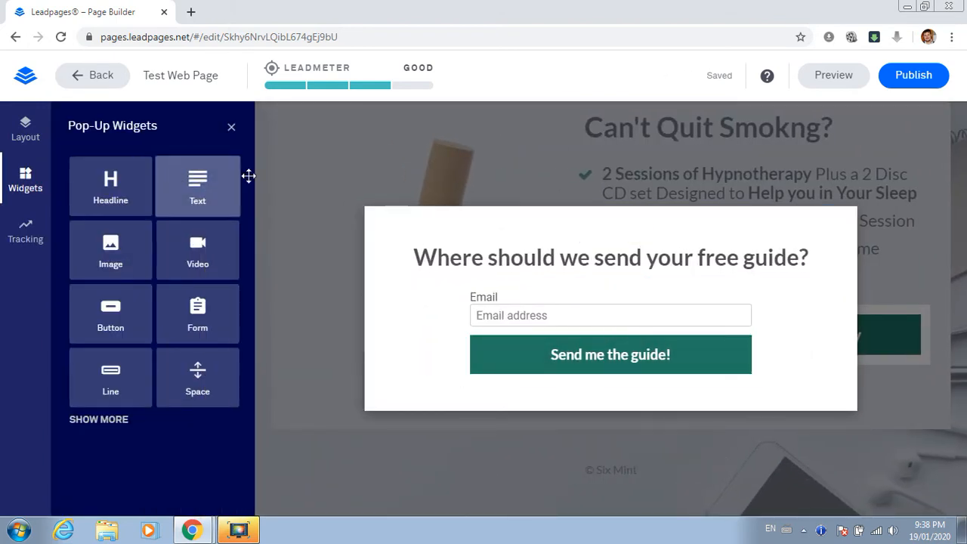
Step: Add a First Name field to the pop-up form and place it above the Email field
click(597, 355)
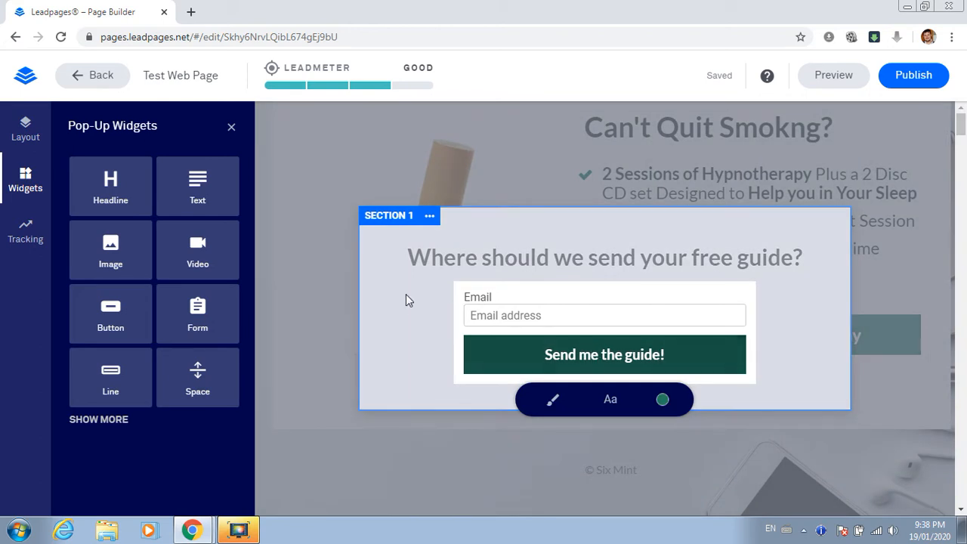
click(538, 313)
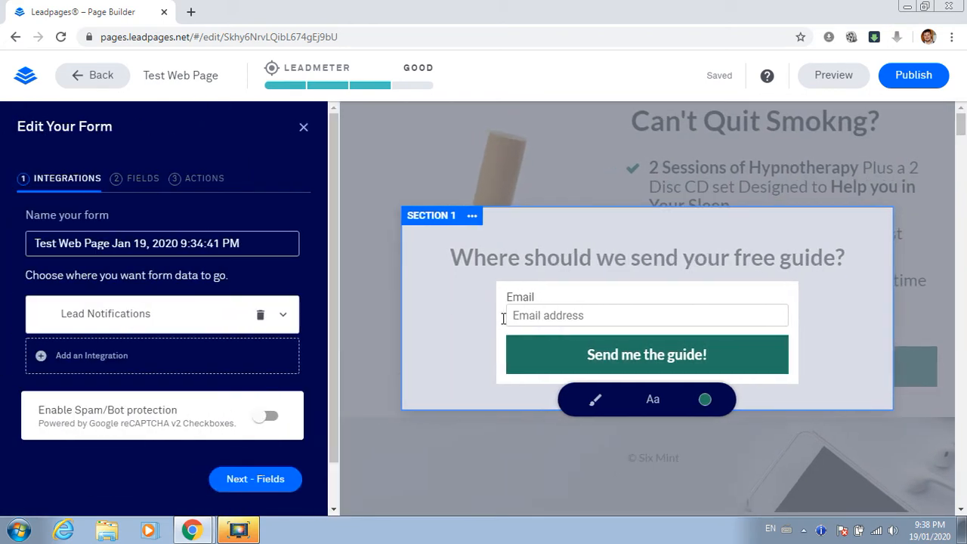
click(134, 188)
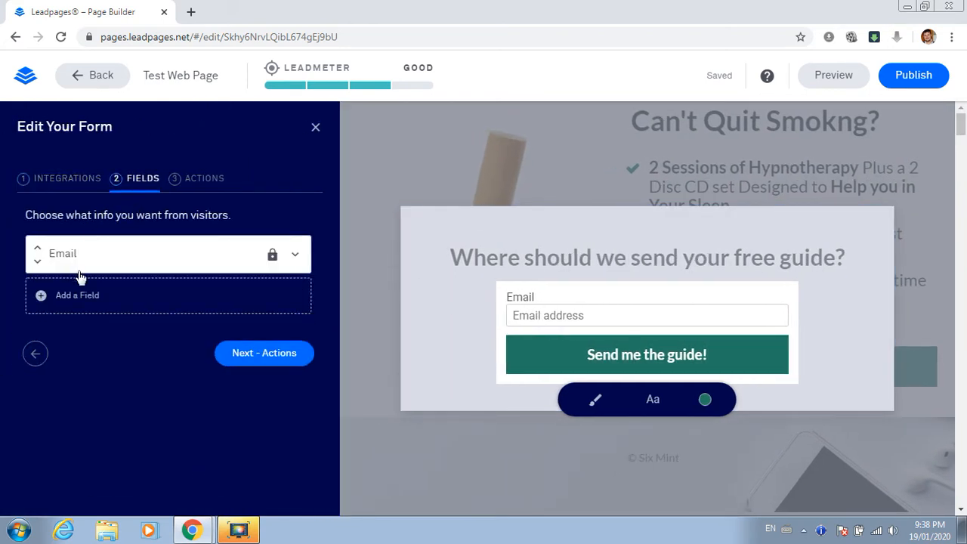
click(95, 307)
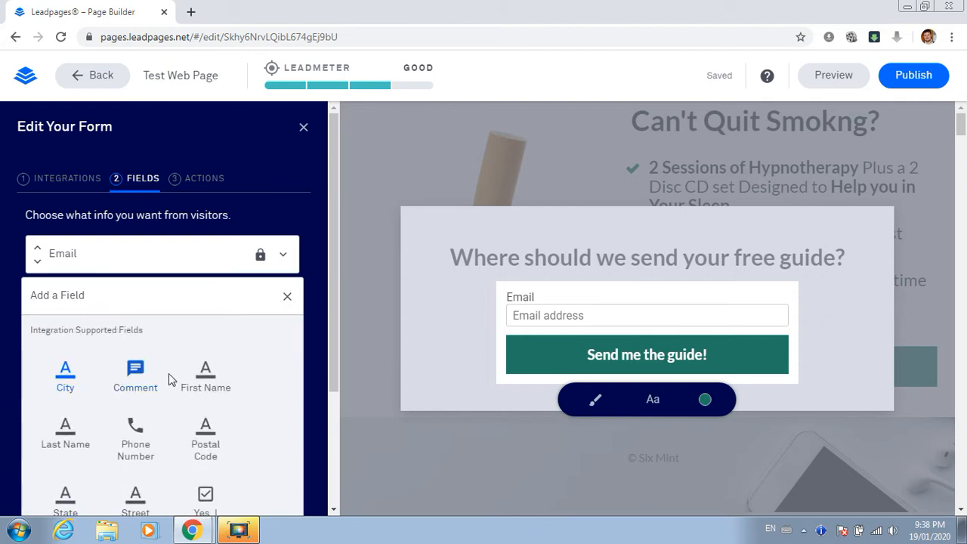
click(198, 376)
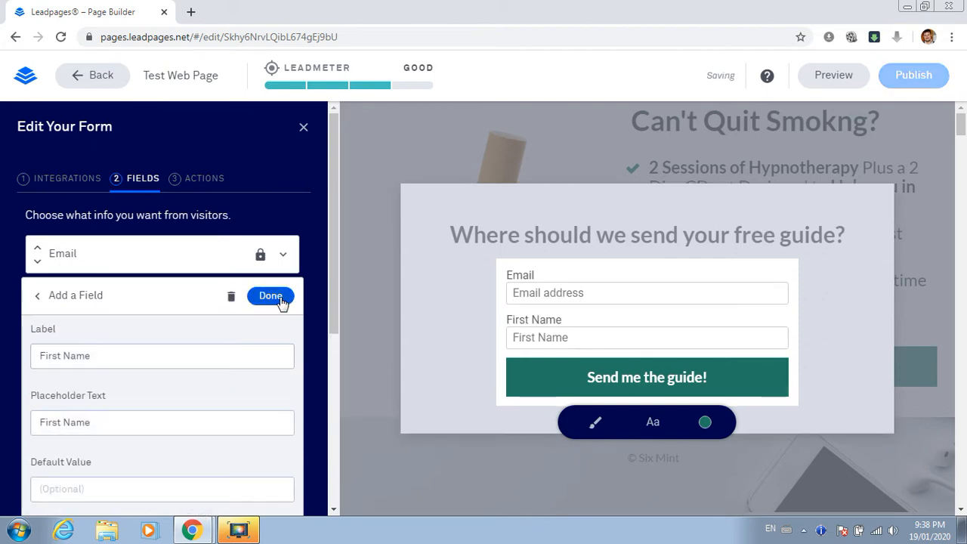
click(279, 301)
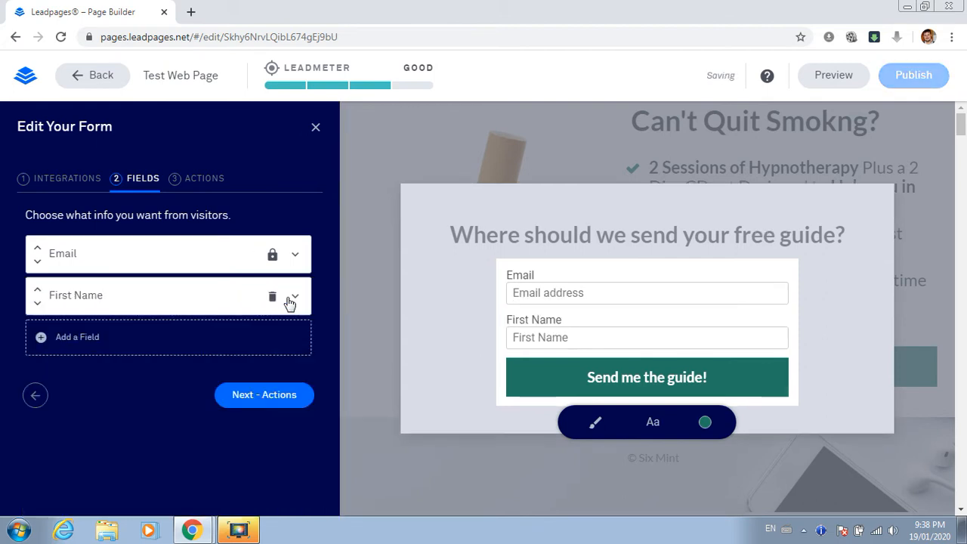
click(37, 291)
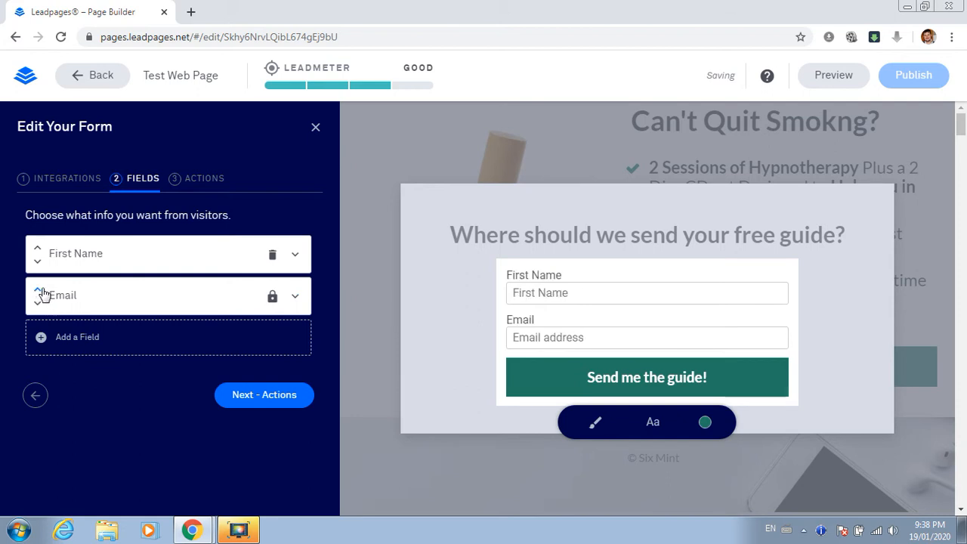
Step: Add a Phone Number field without country code selection to the form and place it between First Name and Email
click(78, 338)
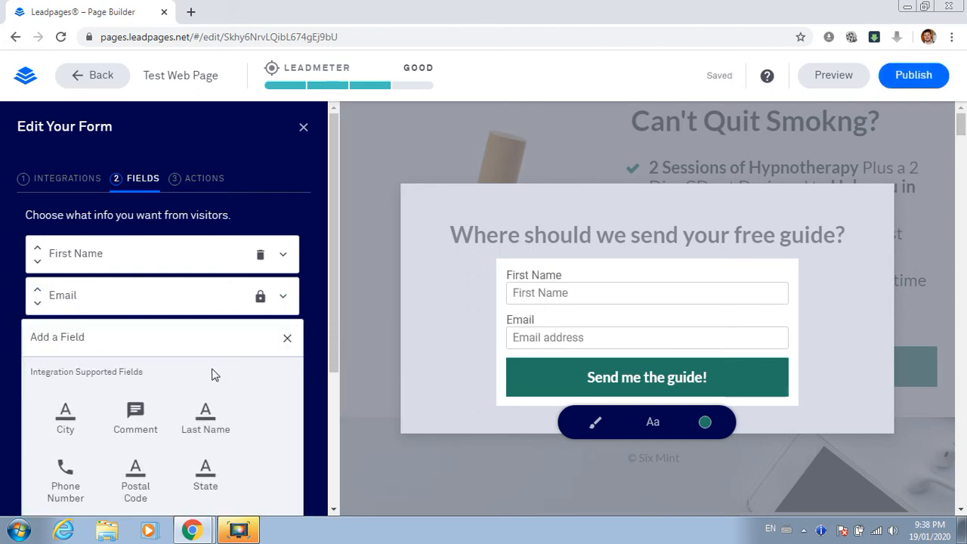
click(70, 468)
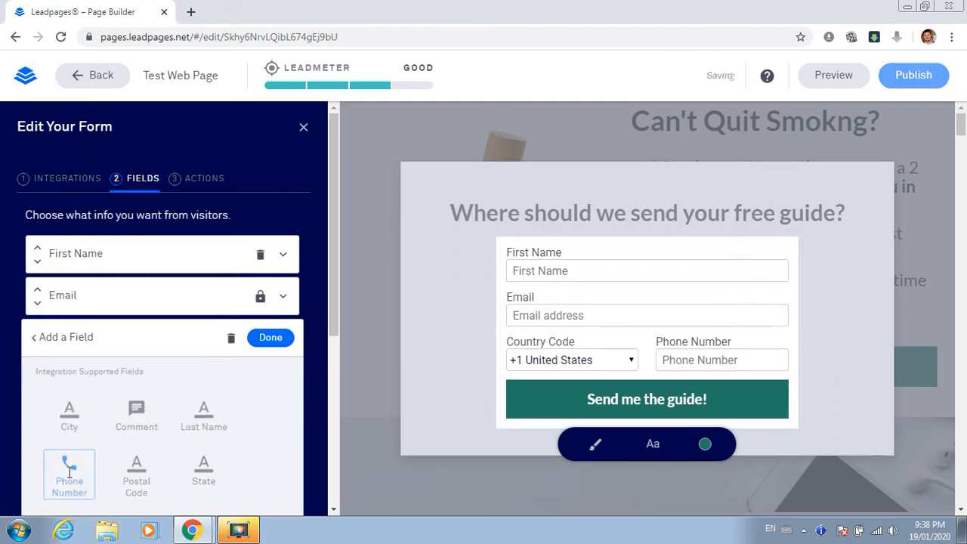
drag(339, 314, 338, 452)
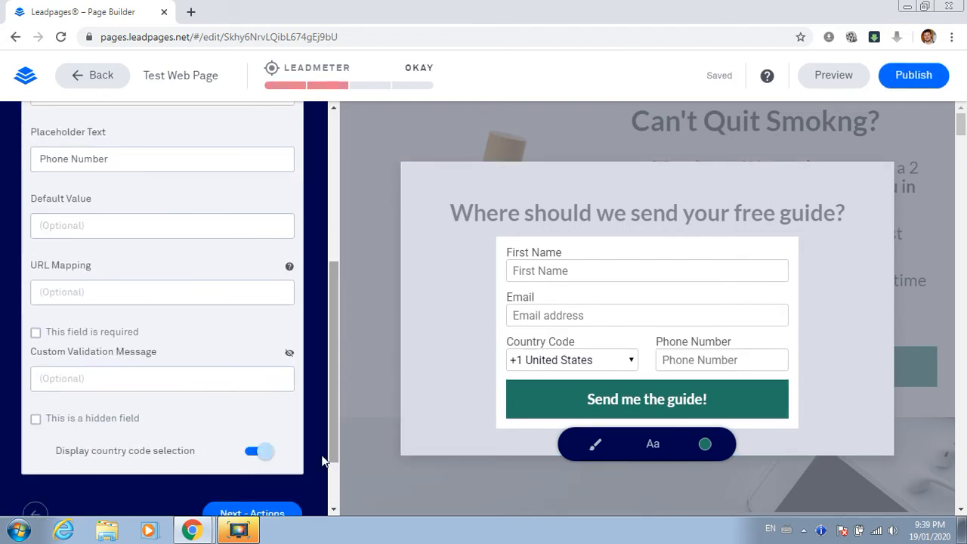
click(266, 458)
drag(333, 416, 336, 335)
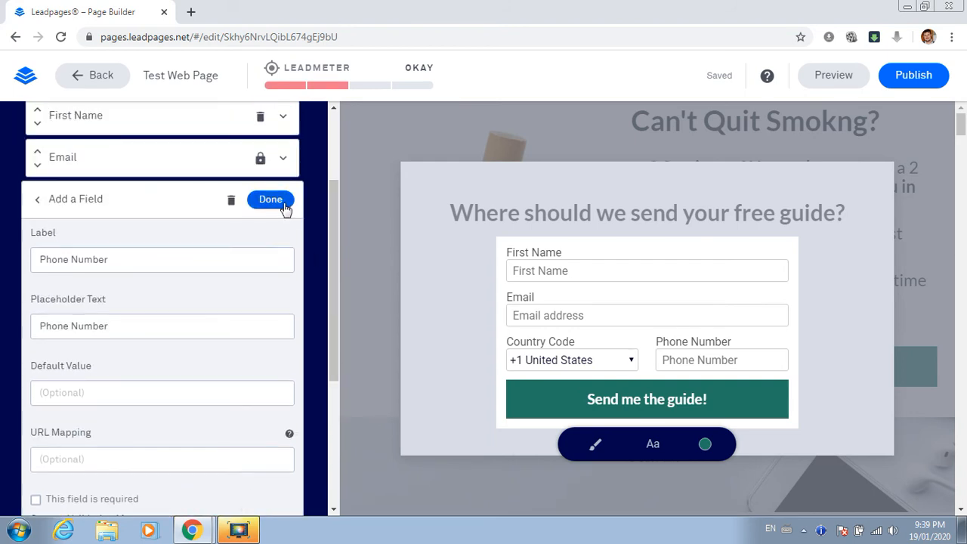
click(272, 198)
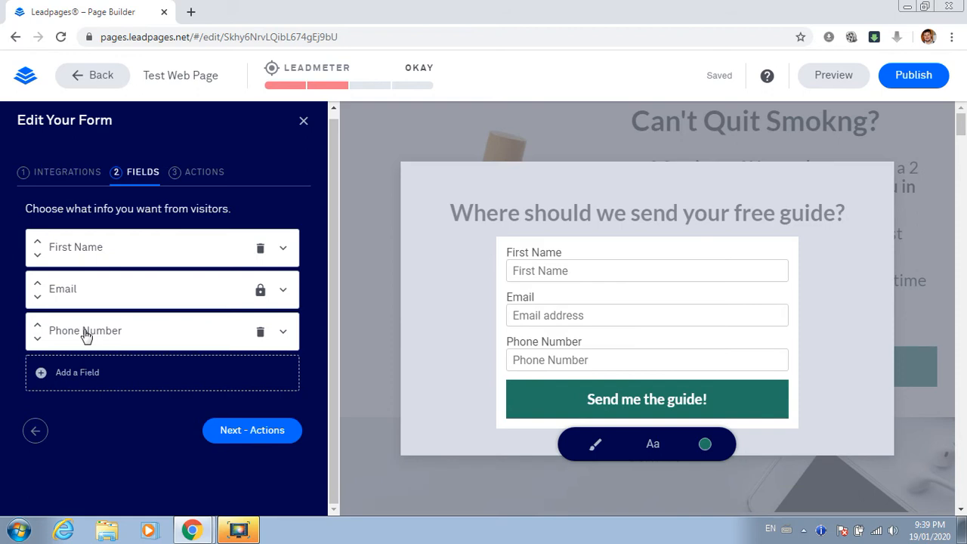
click(40, 299)
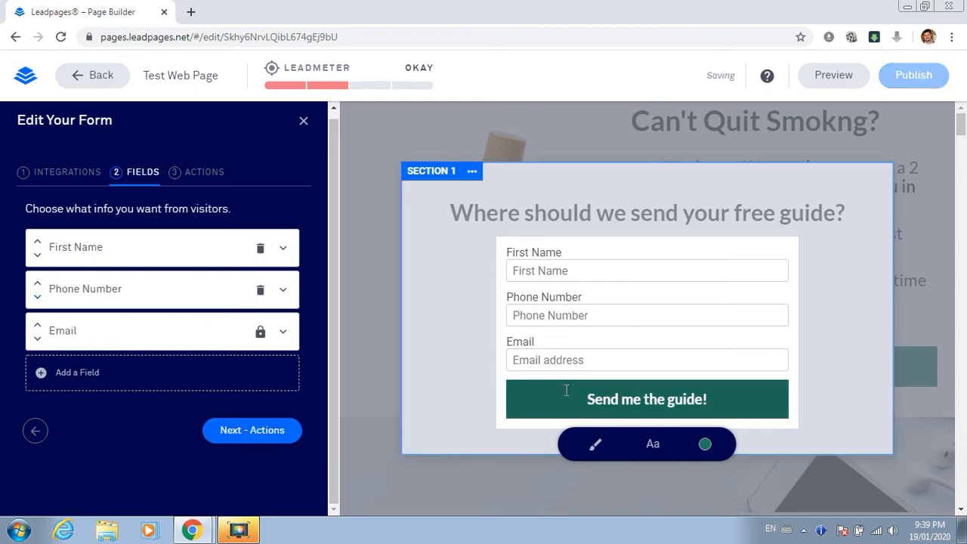
Step: Change the pop-up form's submit button text to "Make an Appointment"
drag(594, 401, 715, 402)
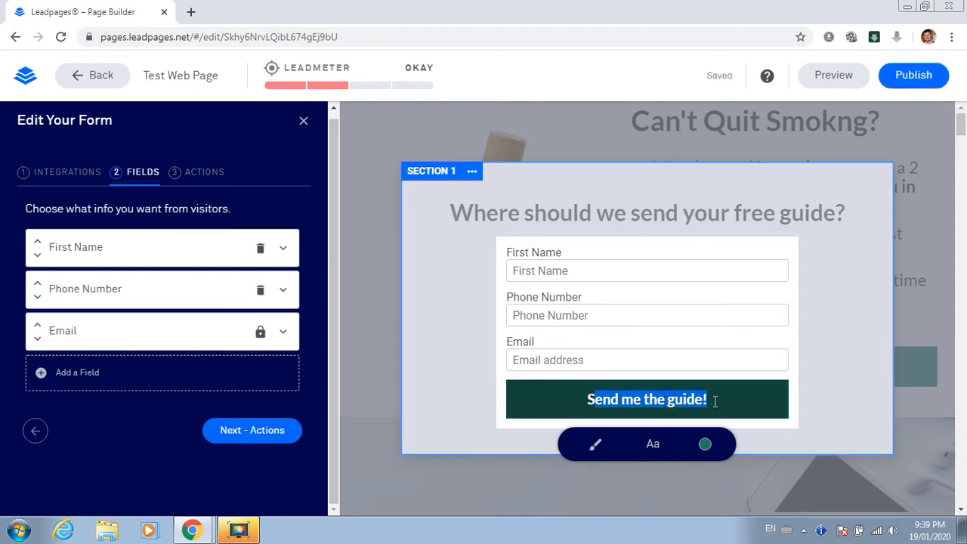
key(BackSpace)
key(BackSpace)
text(Make an )
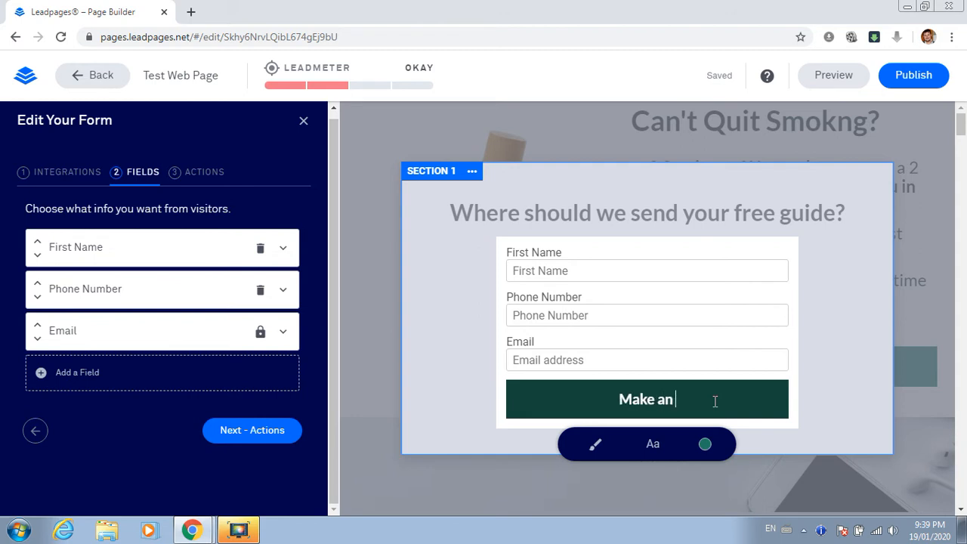
text(Appointment)
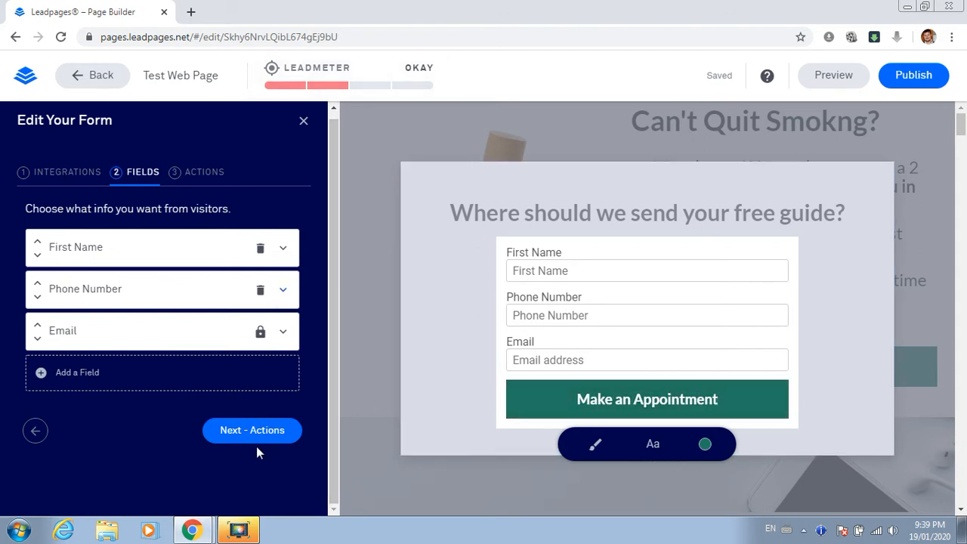
Step: Check the form's completion actions, save the form and close the pop-up
click(200, 172)
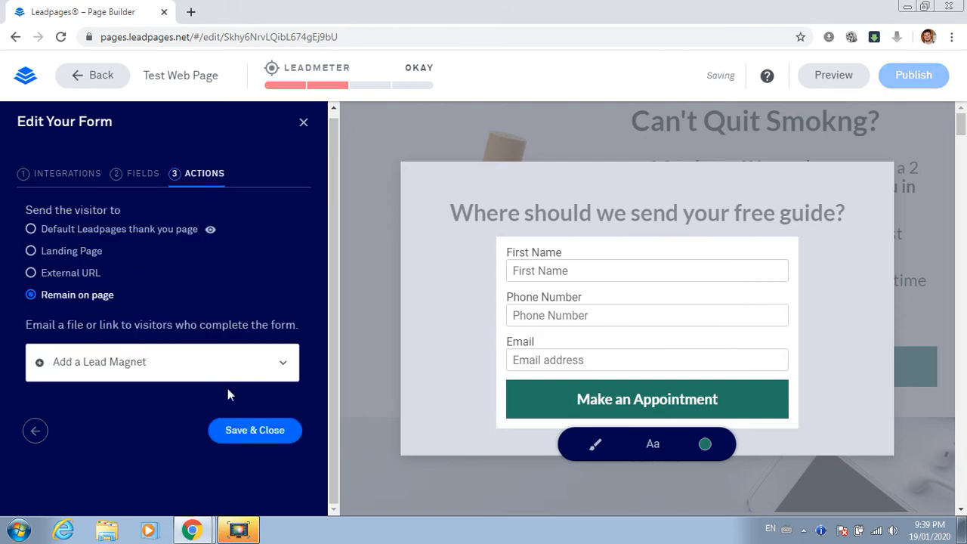
click(257, 432)
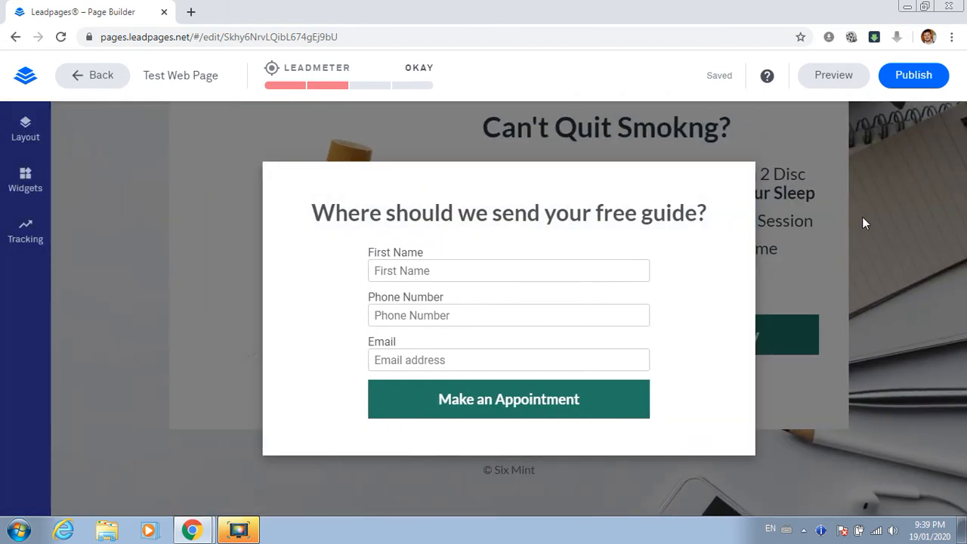
click(865, 220)
Step: Publish the landing page under the slug test-web-page and dismiss the publishing dialog
click(916, 76)
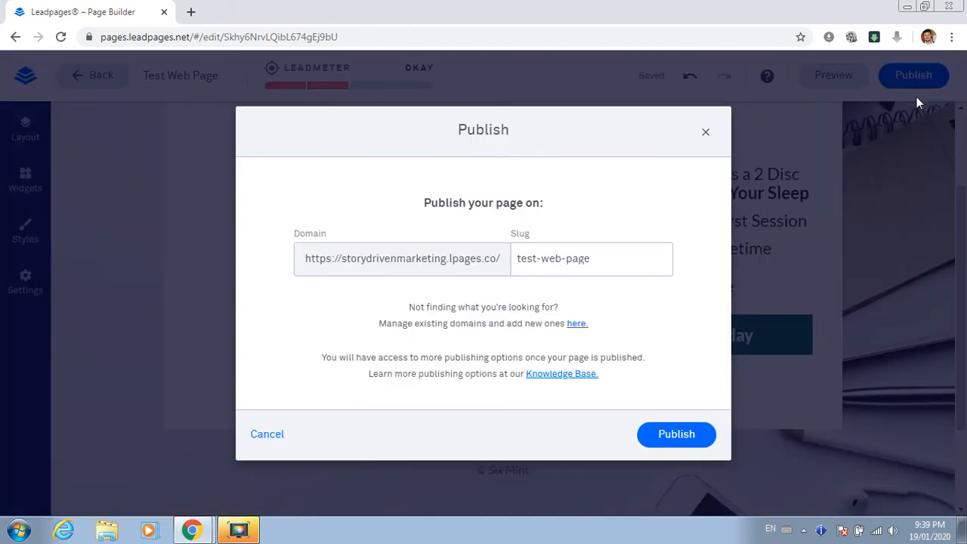
click(672, 444)
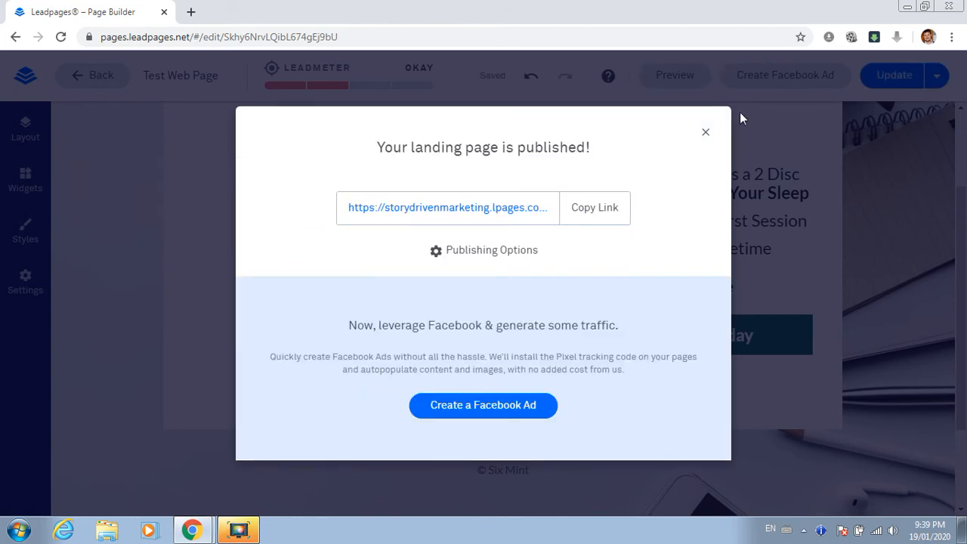
click(706, 132)
Step: View the published landing page in its own browser tab
drag(964, 238, 963, 165)
click(937, 76)
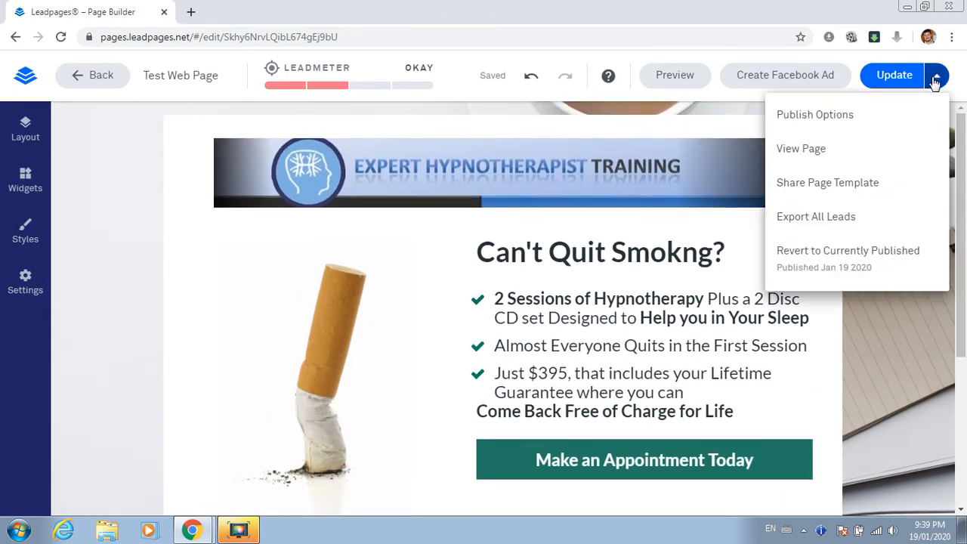
click(832, 156)
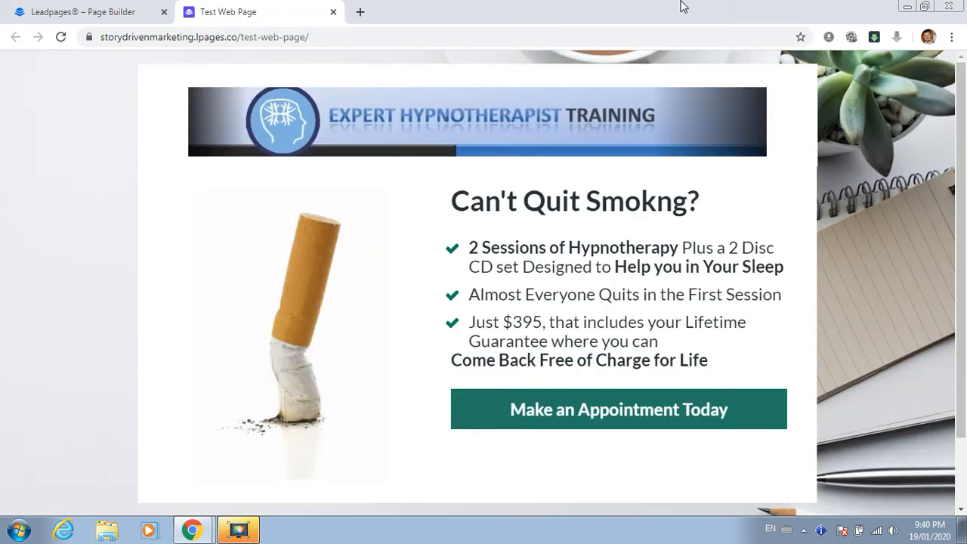
Step: Back in the page builder, add a text widget beneath the banner and enter the business's street address
click(113, 9)
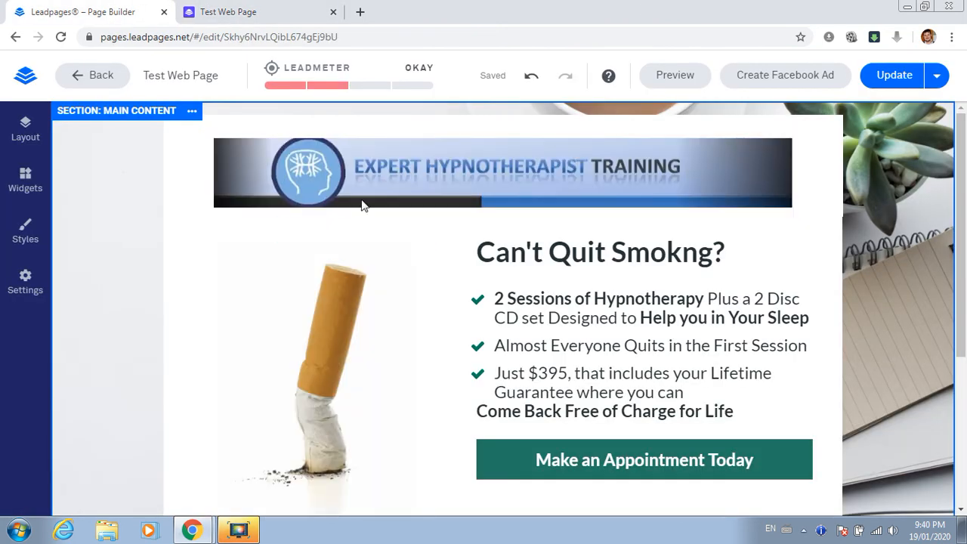
click(26, 142)
click(38, 187)
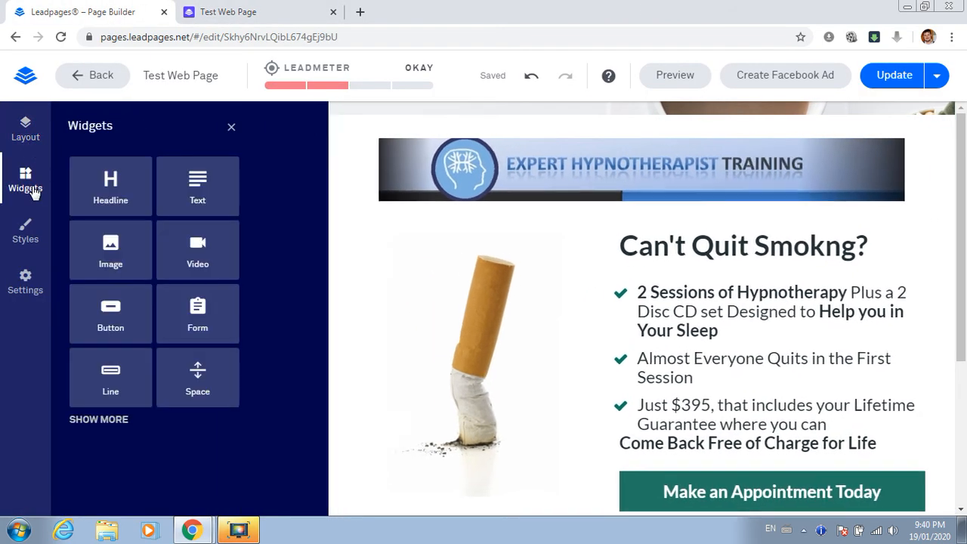
drag(199, 183, 537, 270)
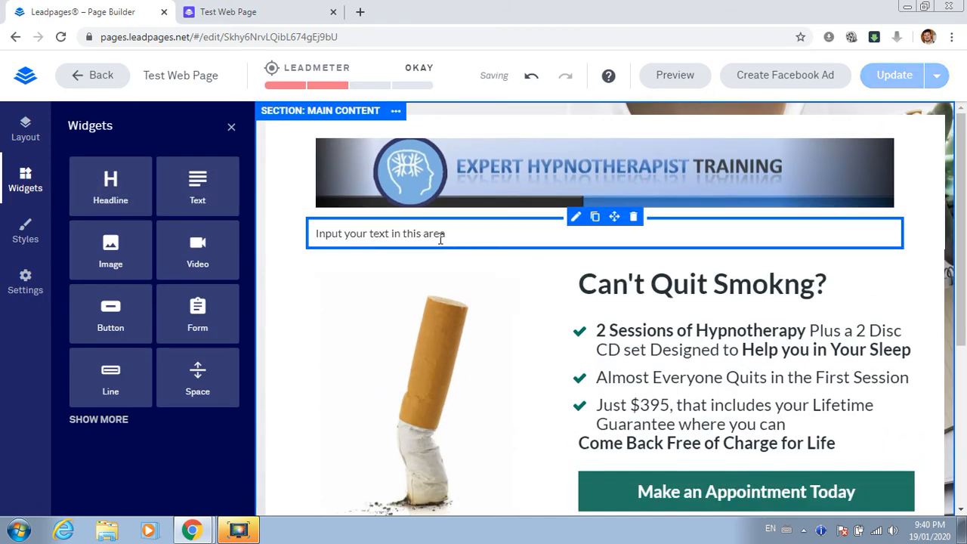
drag(447, 234, 318, 236)
text(? /)
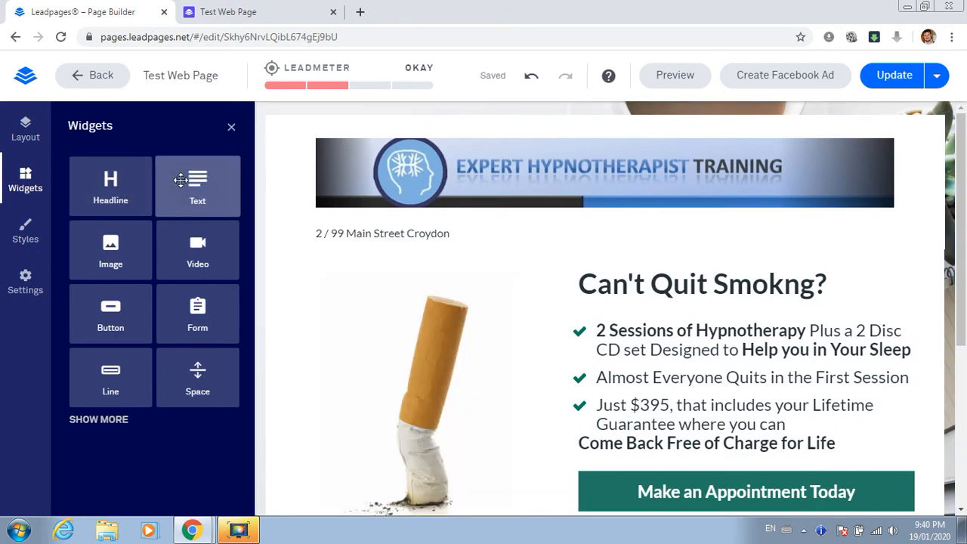
Step: Add a text widget beside the street address beneath the banner and enter "Make an Appointment Today" in it
mouse_move(180, 179)
mouse_down()
mouse_move(486, 244)
mouse_move(479, 310)
mouse_move(488, 279)
mouse_up()
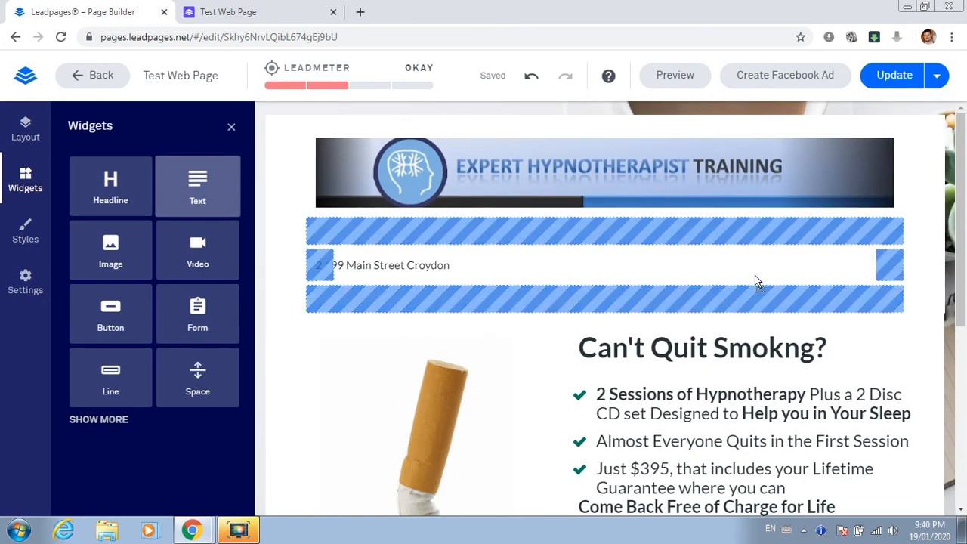
drag(887, 264, 884, 264)
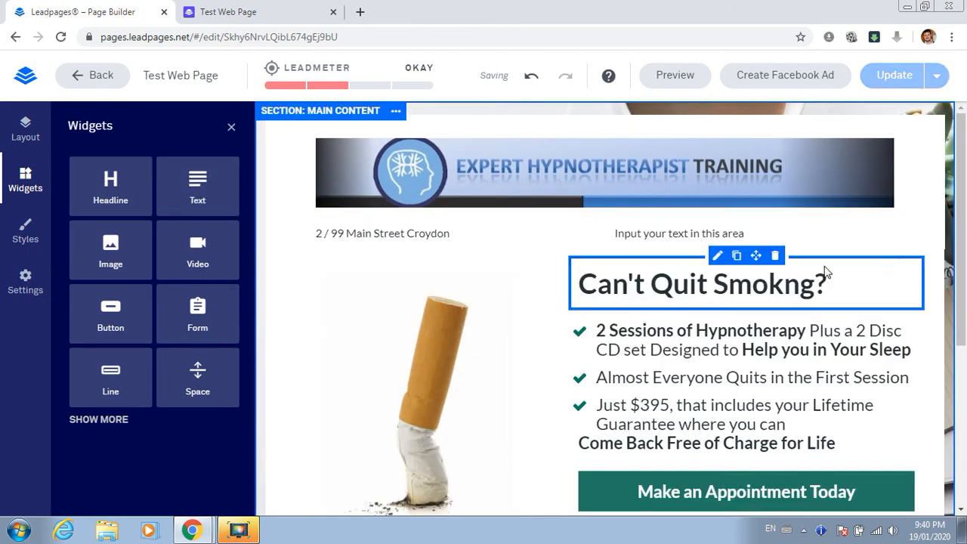
drag(752, 235, 597, 239)
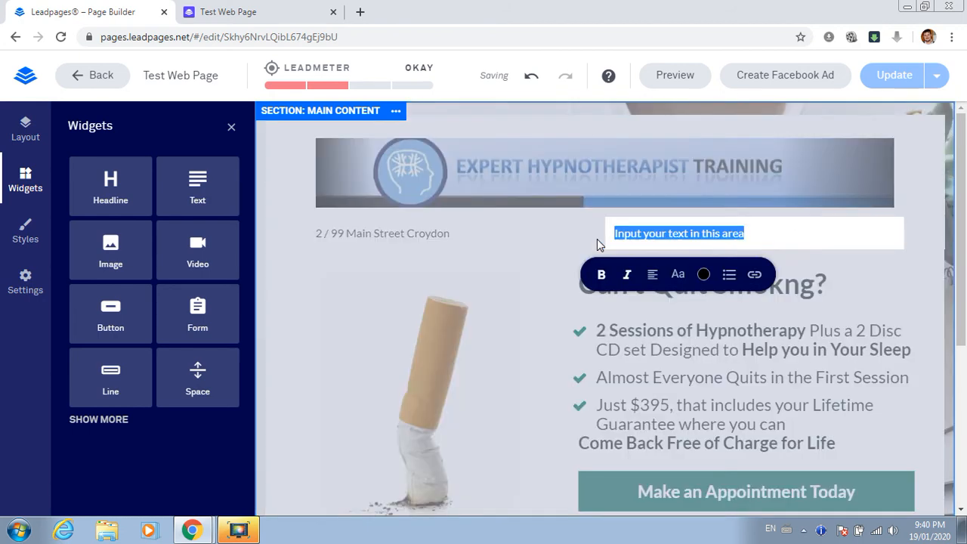
text(Make an Appointm)
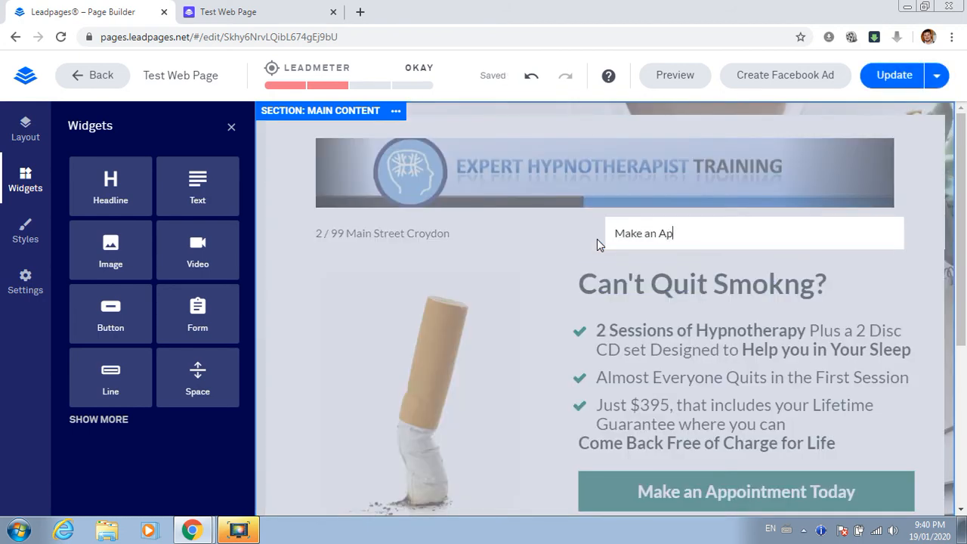
key(BackSpace)
key(BackSpace)
key(BackSpace)
text(ntment Today)
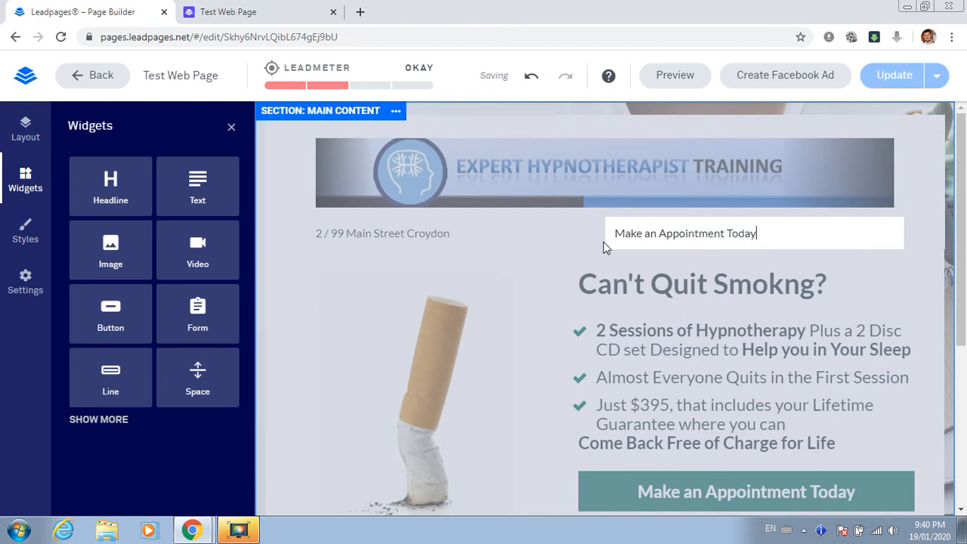
click(534, 276)
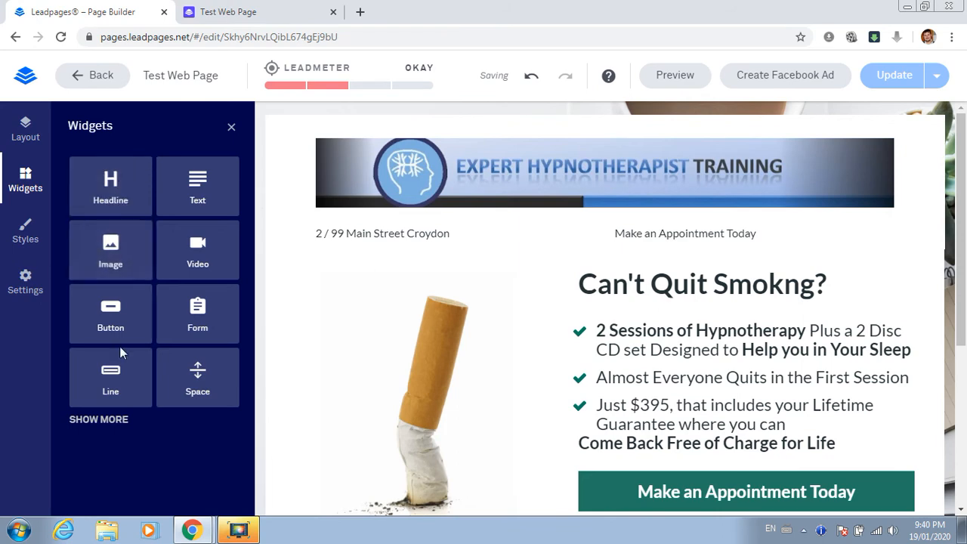
Step: Add a third text widget at the end of the contact row, not a headline, and enter "Ph:" with the business's phone number
drag(115, 186, 884, 268)
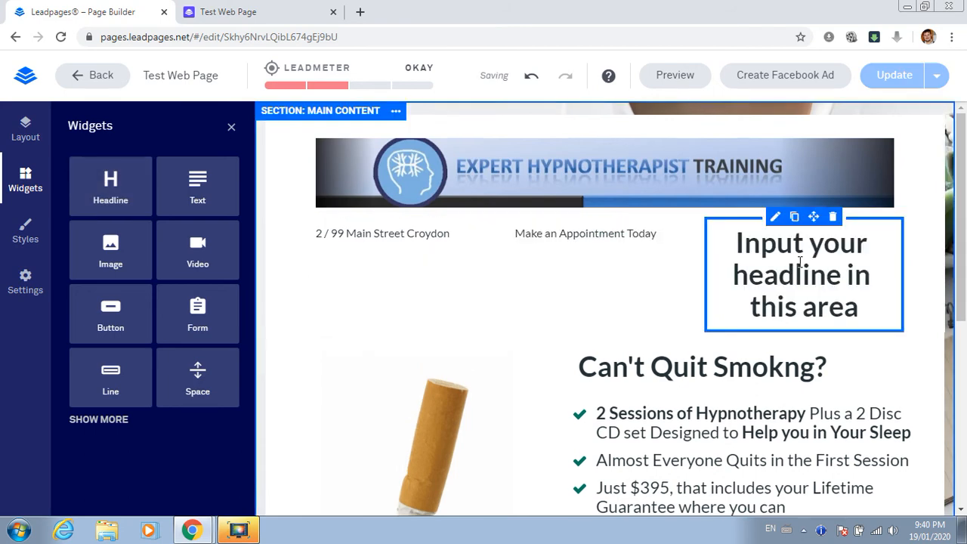
click(833, 217)
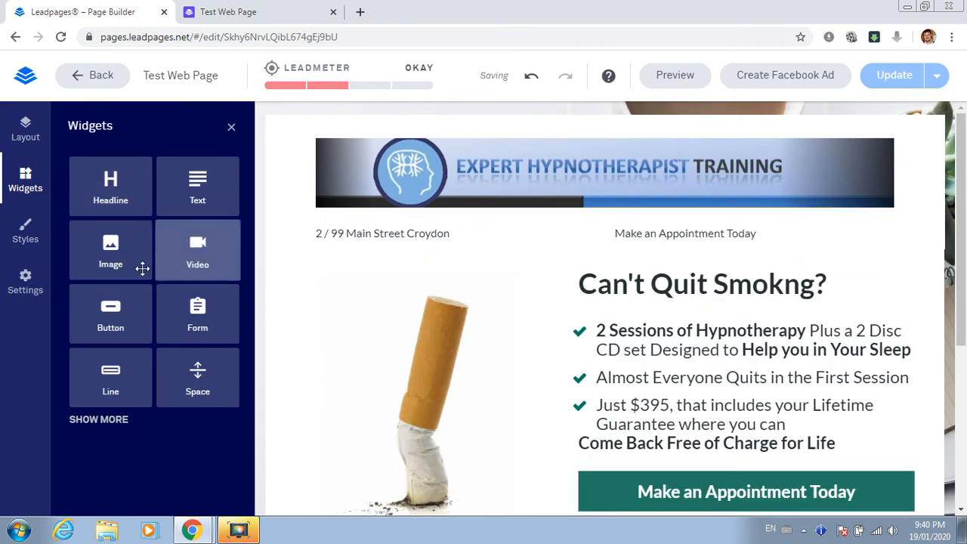
drag(194, 177, 885, 268)
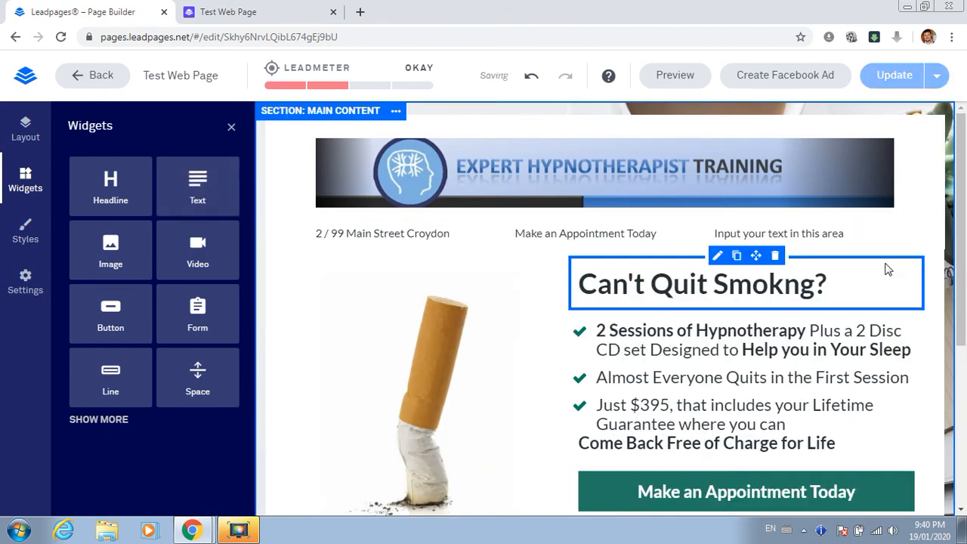
drag(845, 233, 702, 237)
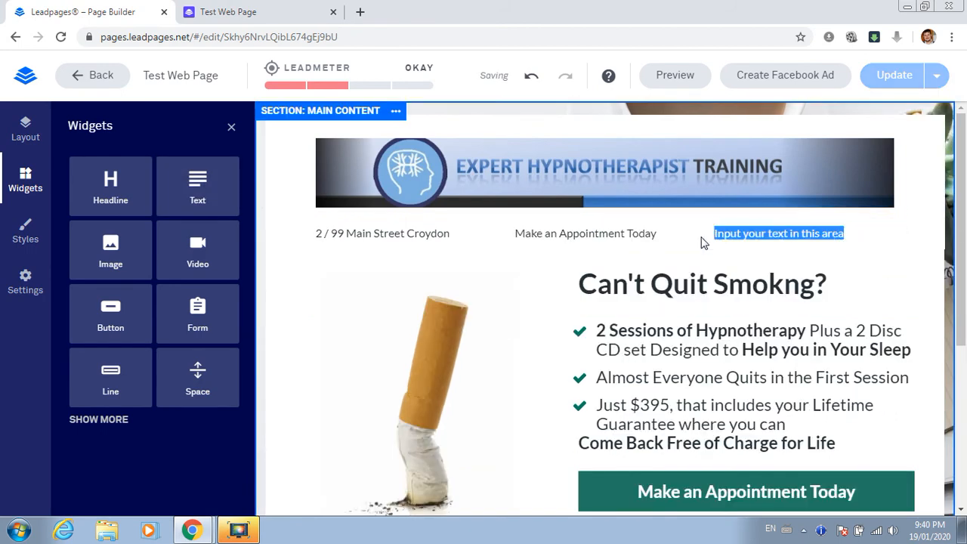
text(PH)
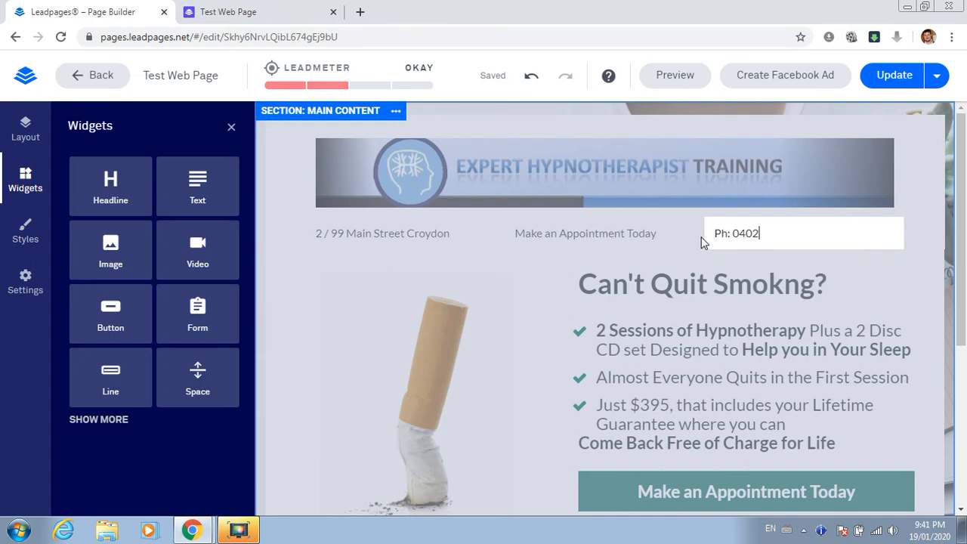
click(361, 291)
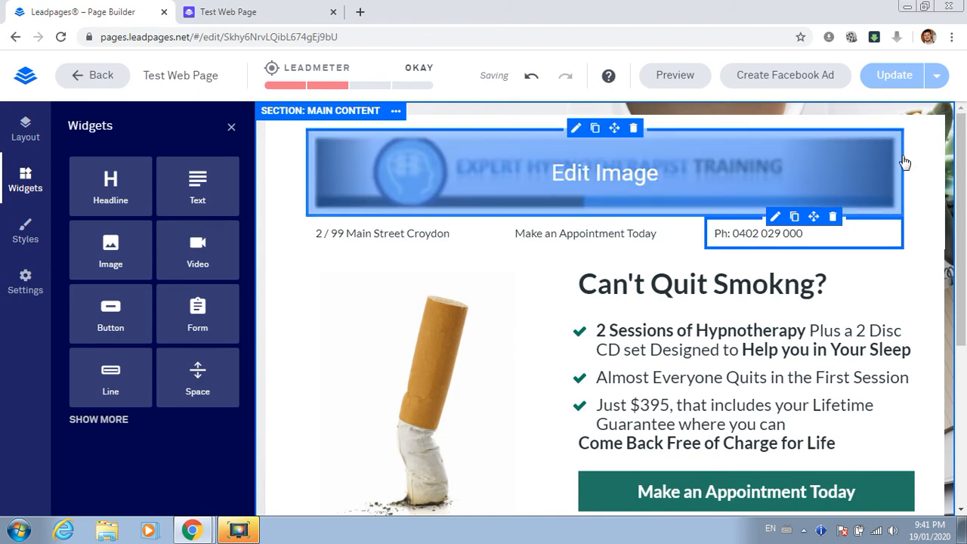
Step: Centre the phone number text within its widget in the contact row
click(817, 234)
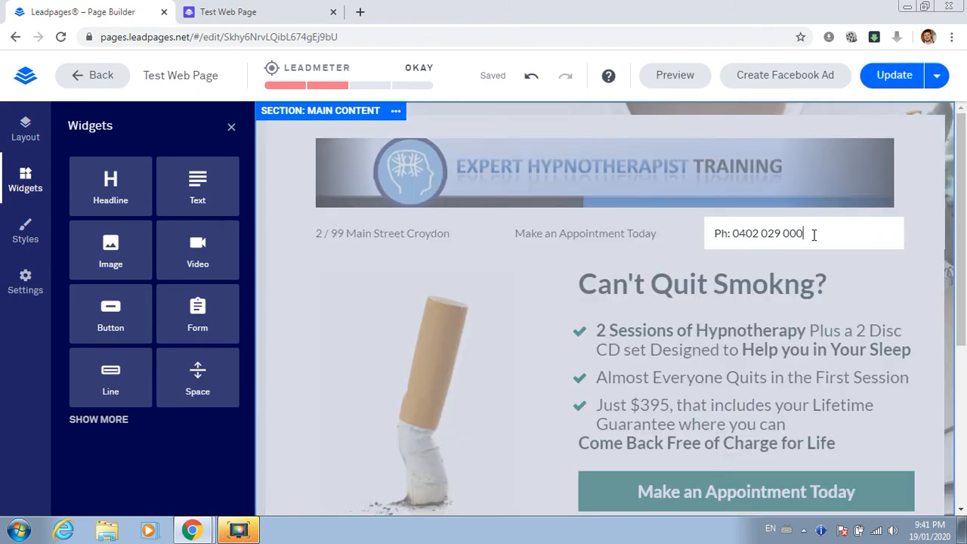
drag(806, 233, 733, 240)
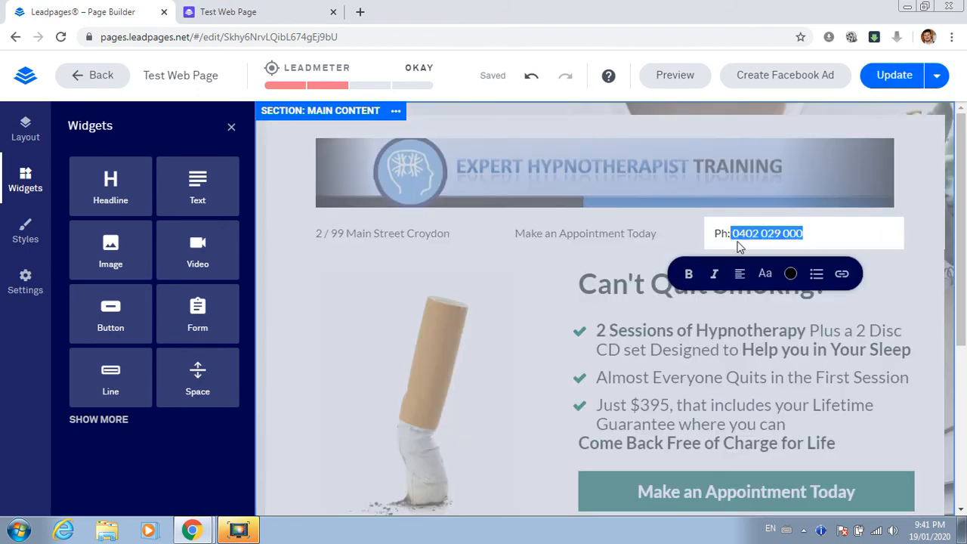
click(740, 277)
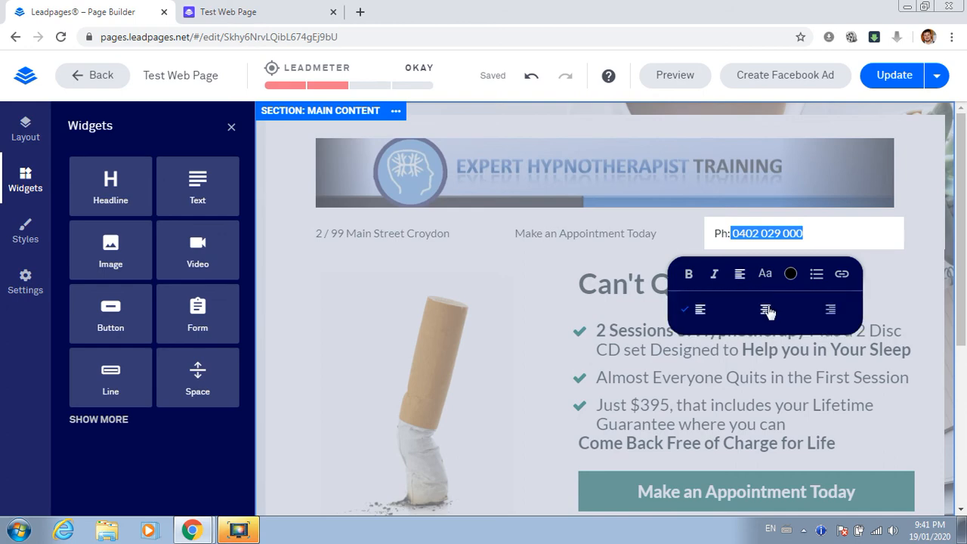
click(766, 309)
click(606, 238)
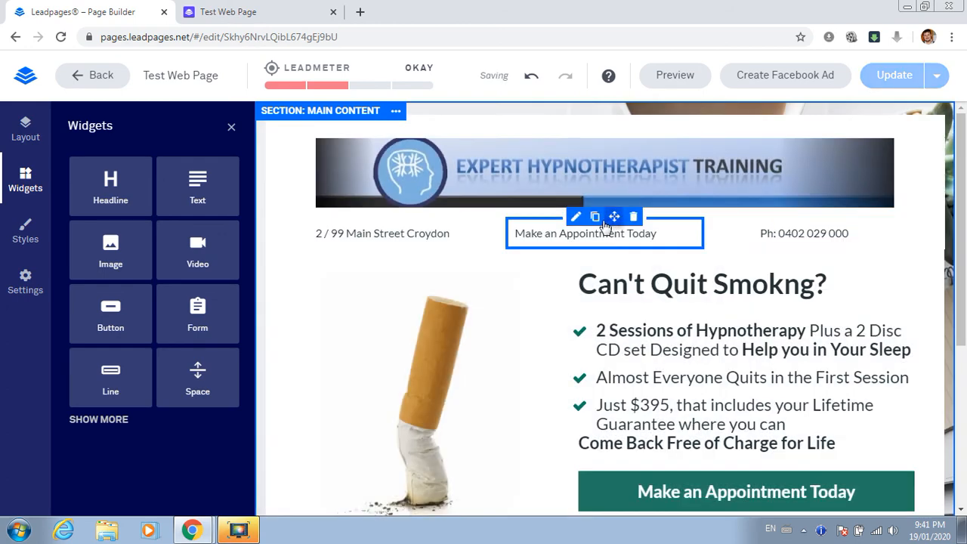
Step: Try to centre the "Make an Appointment Today" text within its widget beneath the banner
click(605, 235)
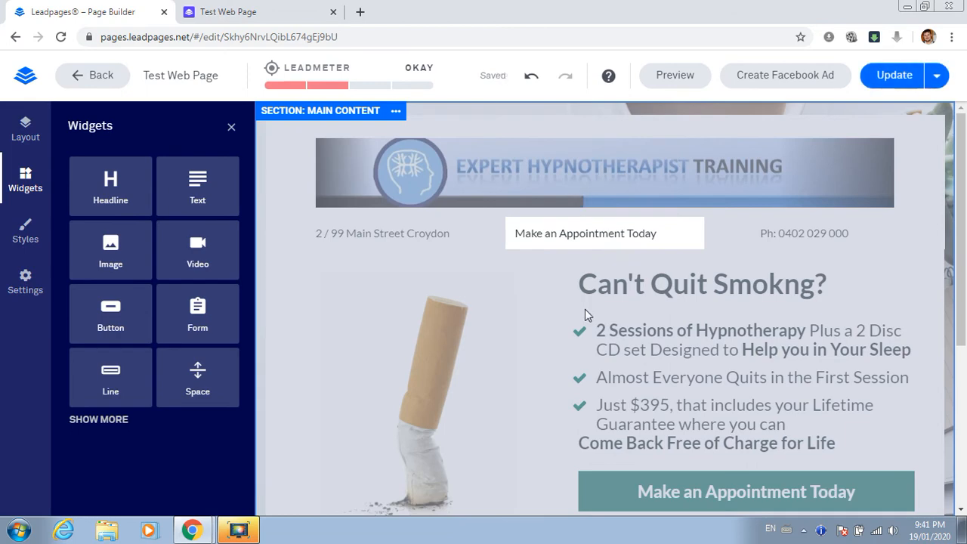
click(545, 295)
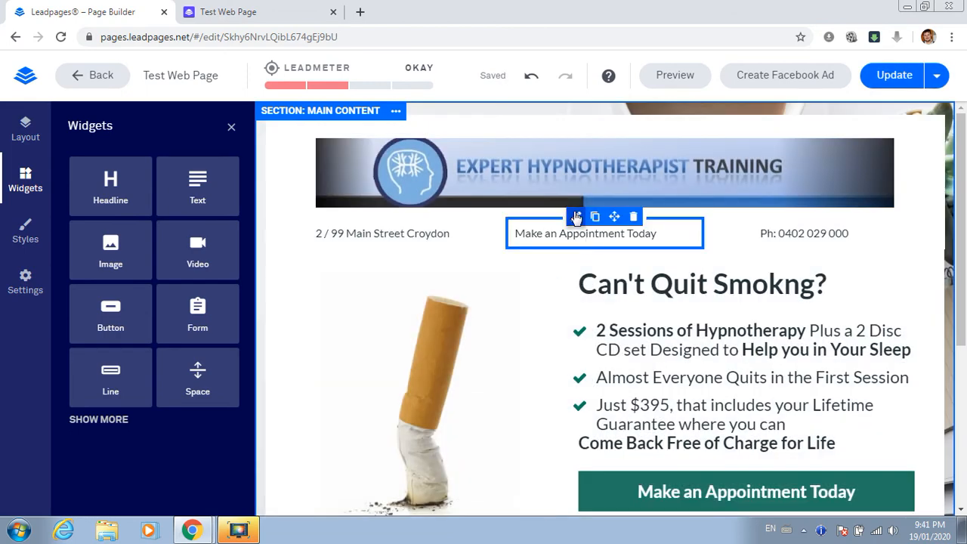
click(575, 217)
click(578, 275)
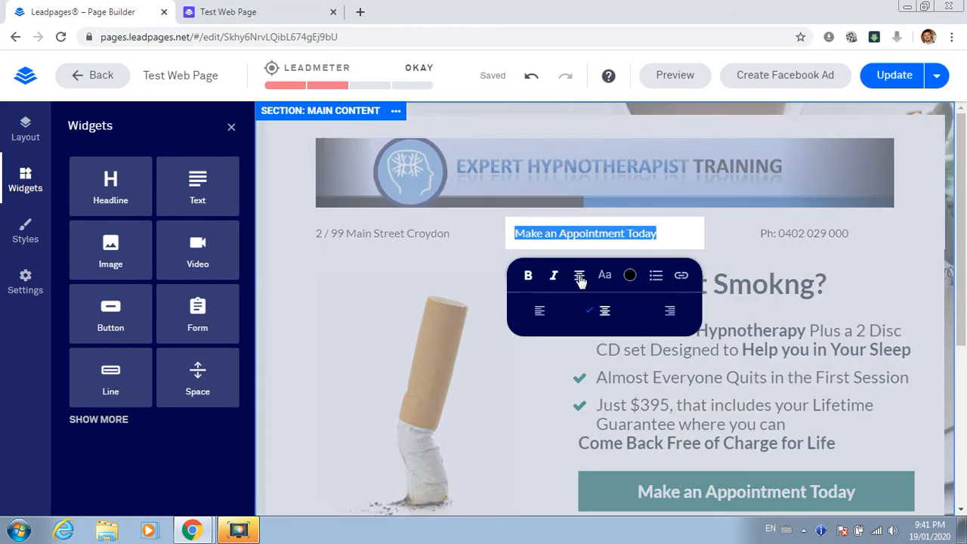
click(579, 278)
click(580, 278)
click(408, 234)
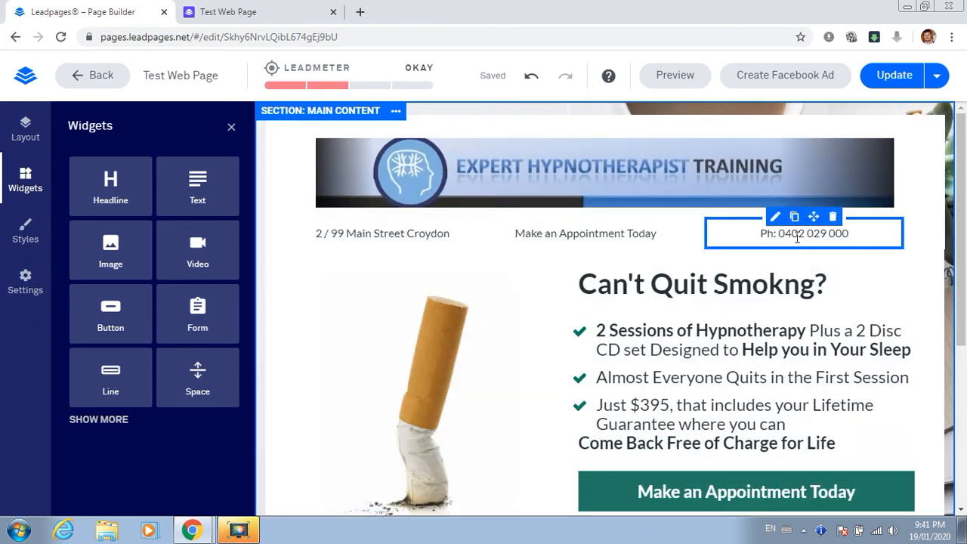
Step: Right-align the phone number text in the contact row beneath the banner
click(777, 222)
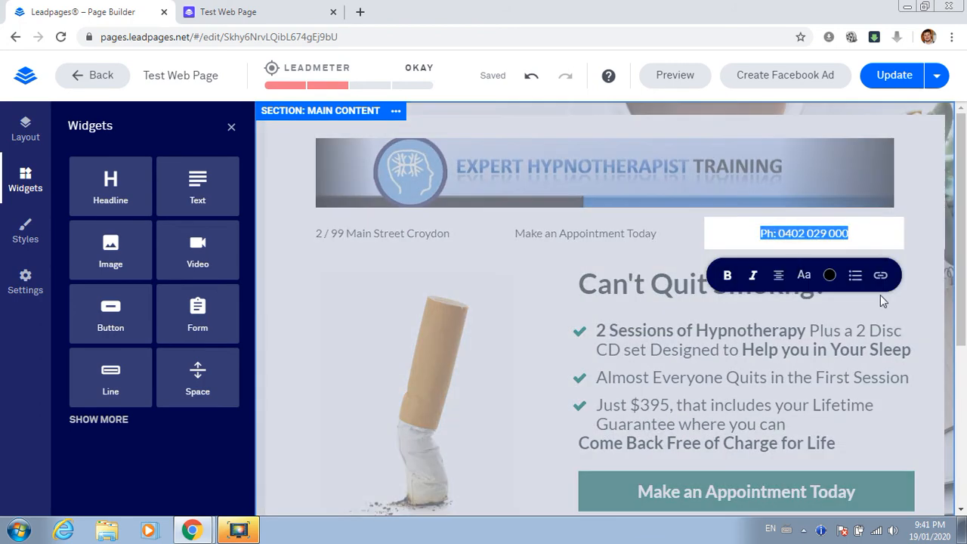
click(778, 275)
click(869, 313)
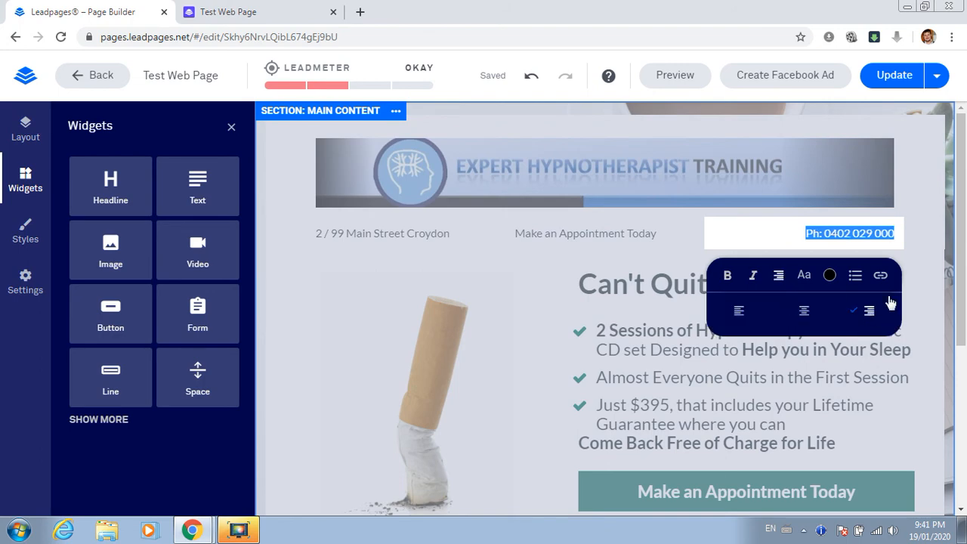
click(938, 260)
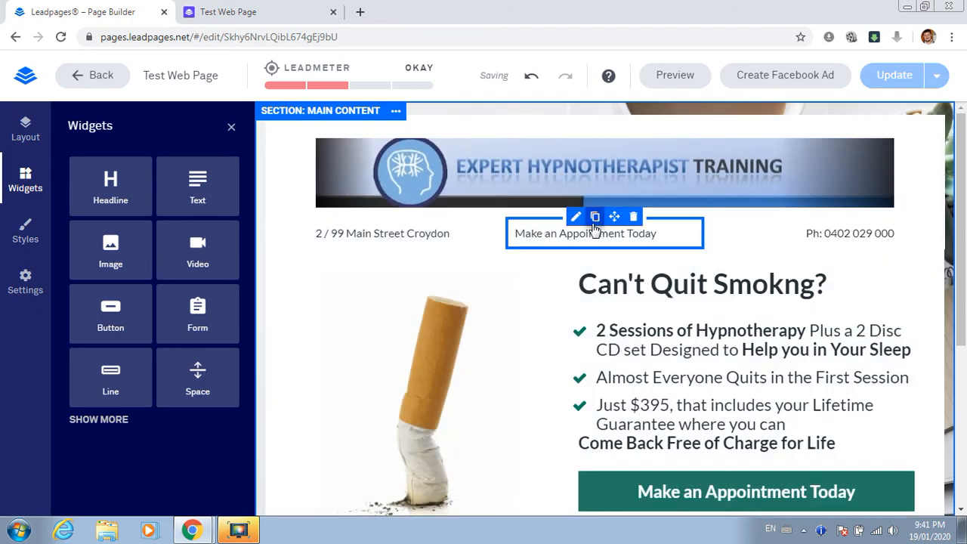
Step: Right-align the "Make an Appointment Today" text within the middle widget of the contact row
click(578, 218)
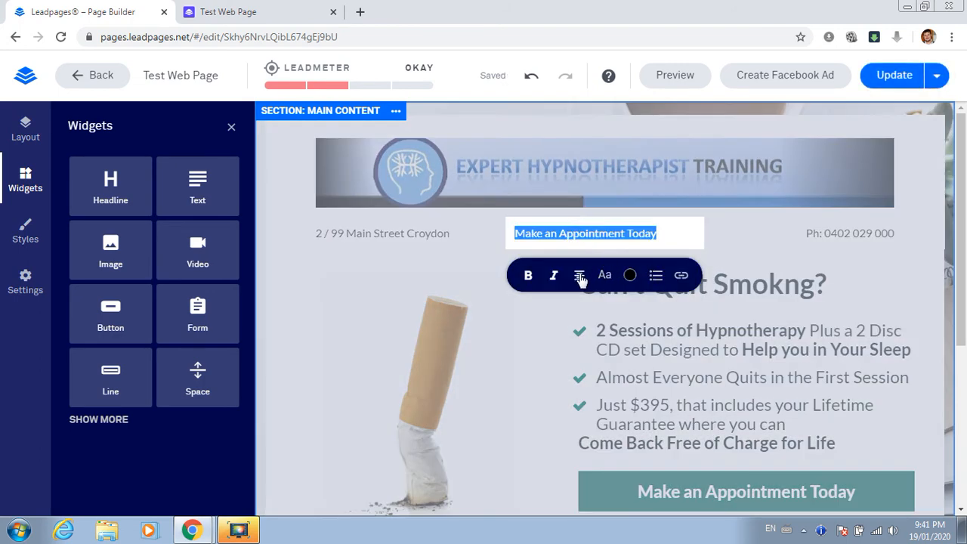
click(580, 276)
click(671, 314)
click(758, 167)
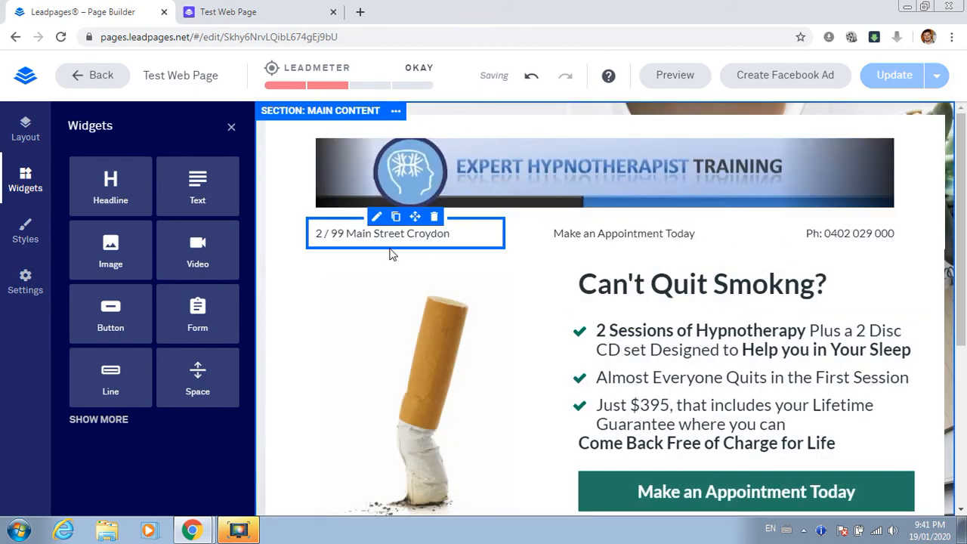
Step: Make the street address, "Make an Appointment Today" and phone number texts beneath the banner bold
drag(456, 236, 298, 234)
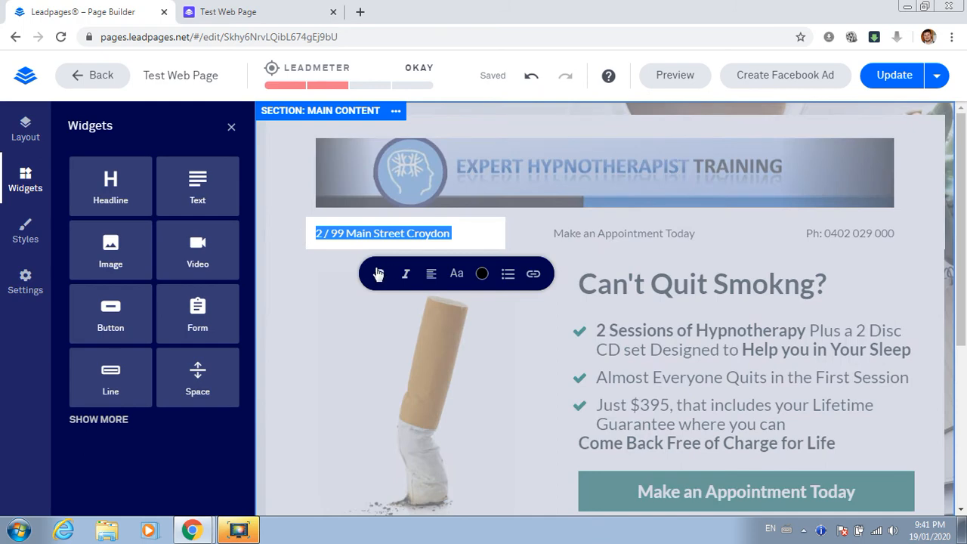
click(546, 234)
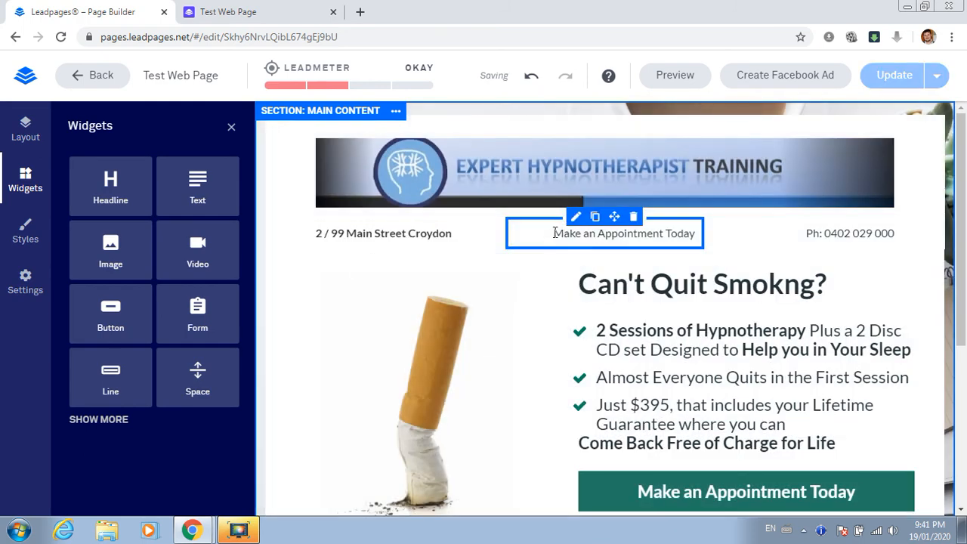
drag(556, 234, 703, 236)
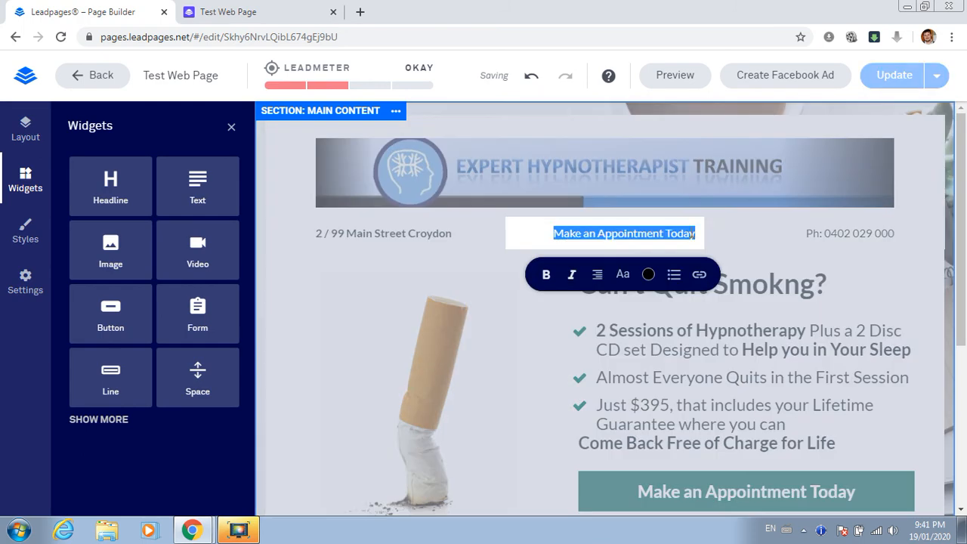
click(546, 277)
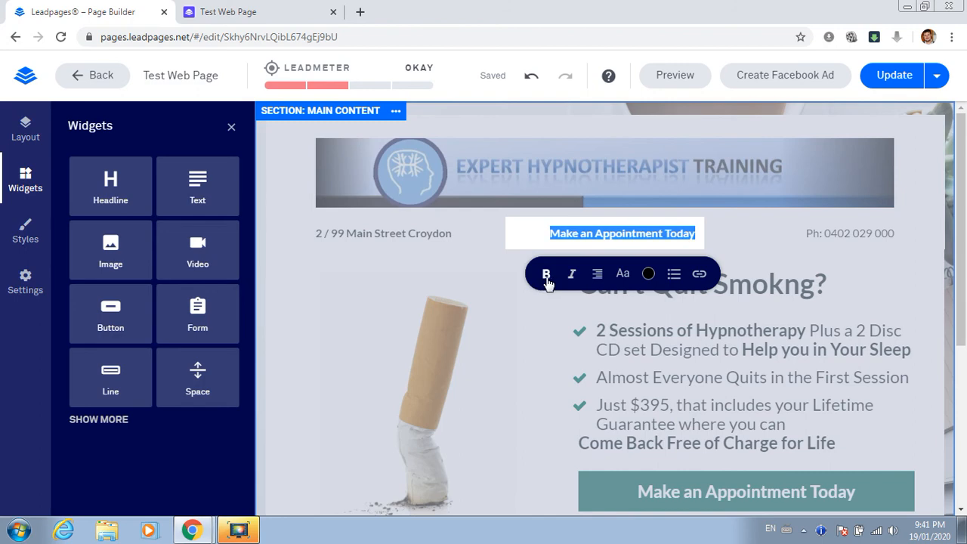
click(835, 244)
drag(807, 234, 903, 243)
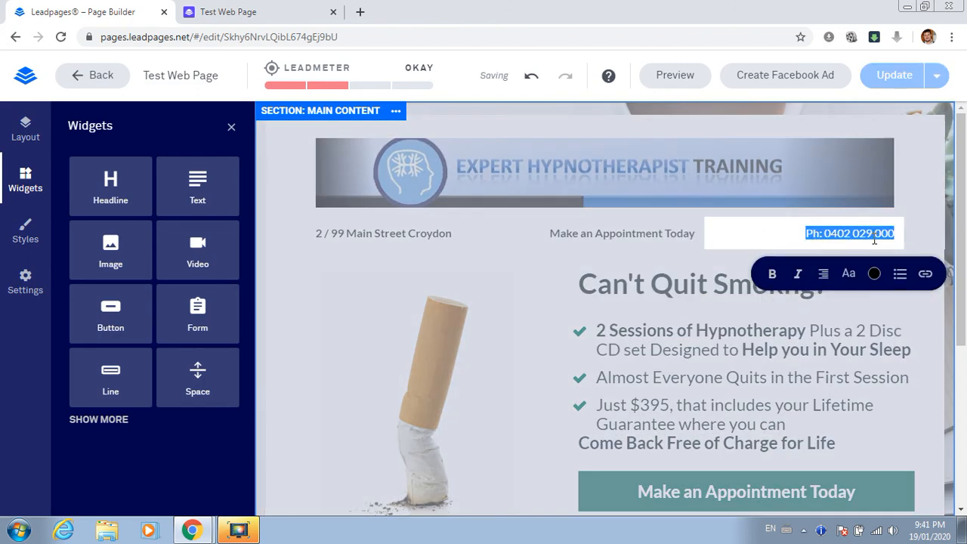
click(774, 277)
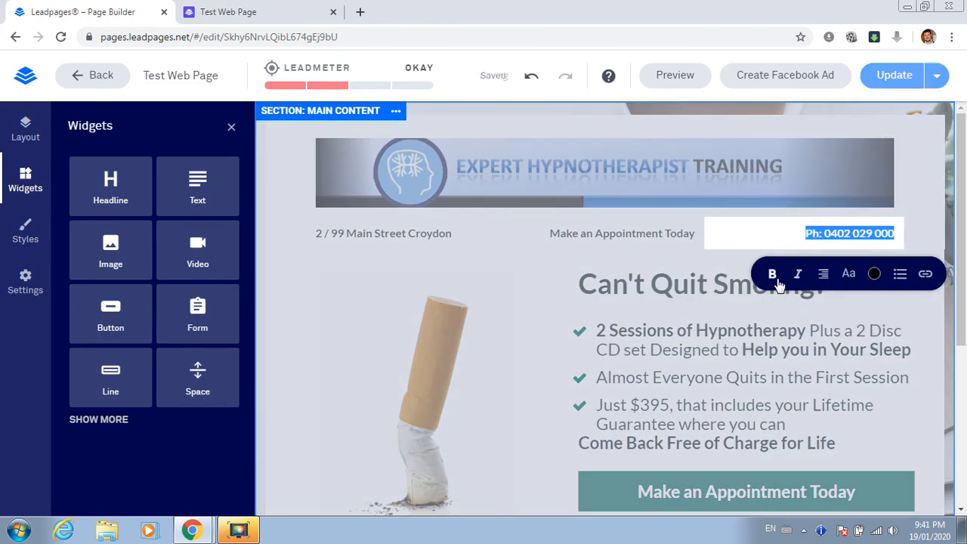
click(568, 283)
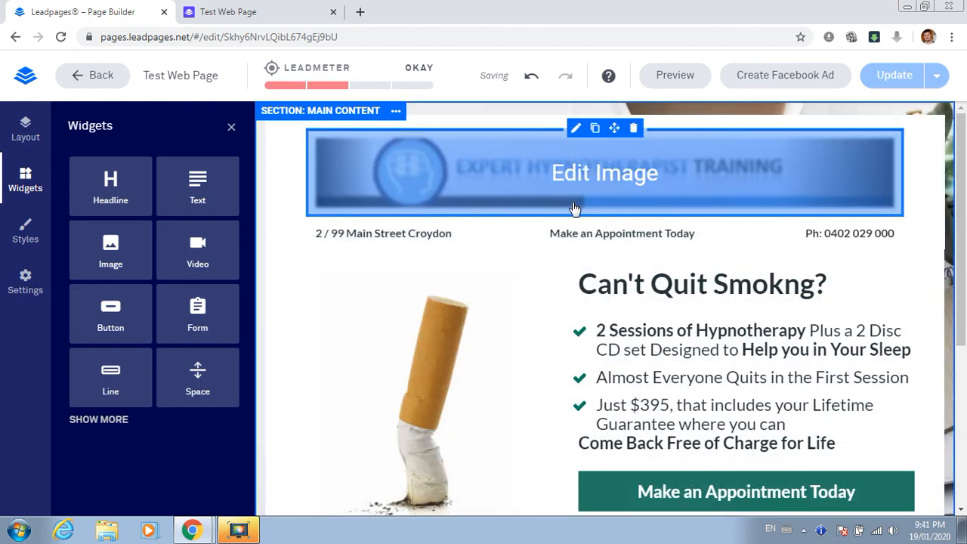
Step: Check the banner image's width, alignment and shape settings, leaving them as they are
click(576, 129)
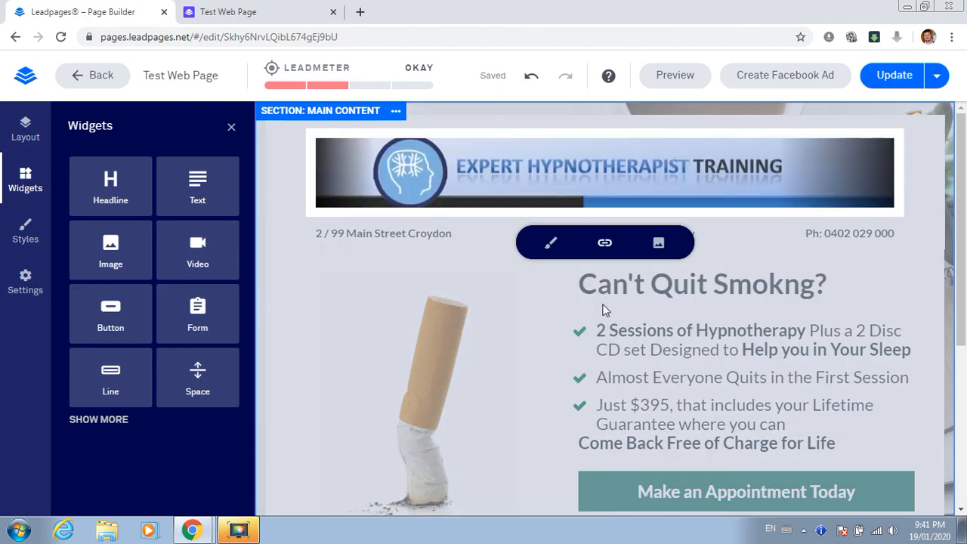
click(550, 242)
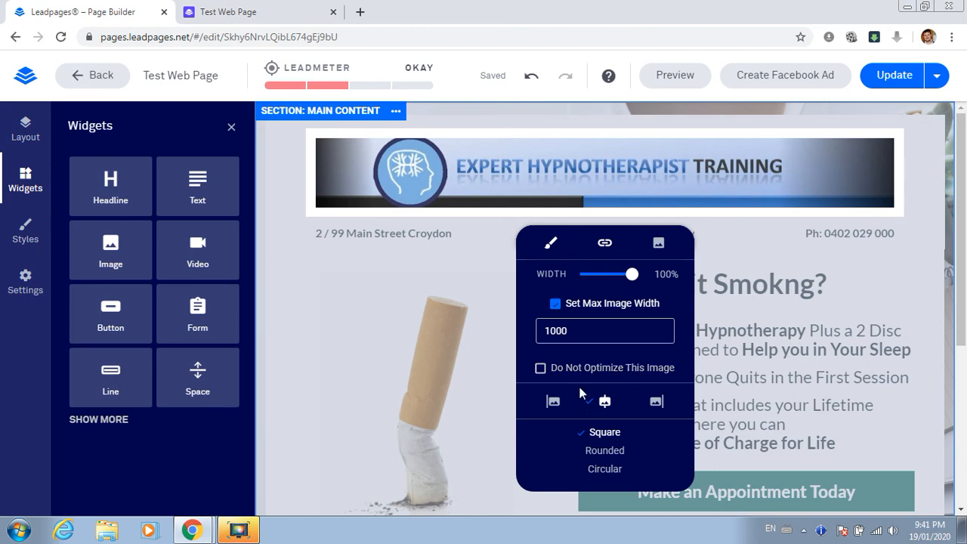
click(460, 241)
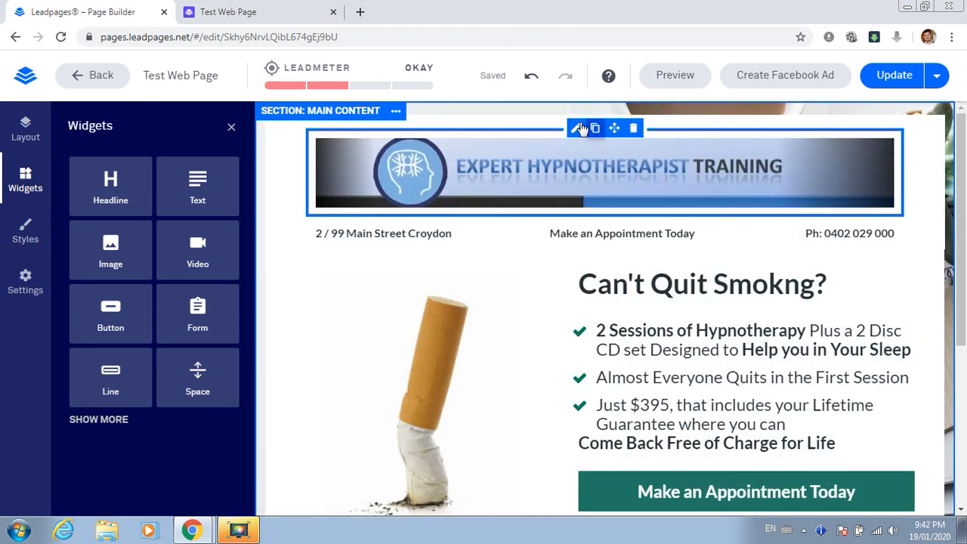
Step: Review the banner image's link options and style settings, keeping its width at 100%
click(575, 128)
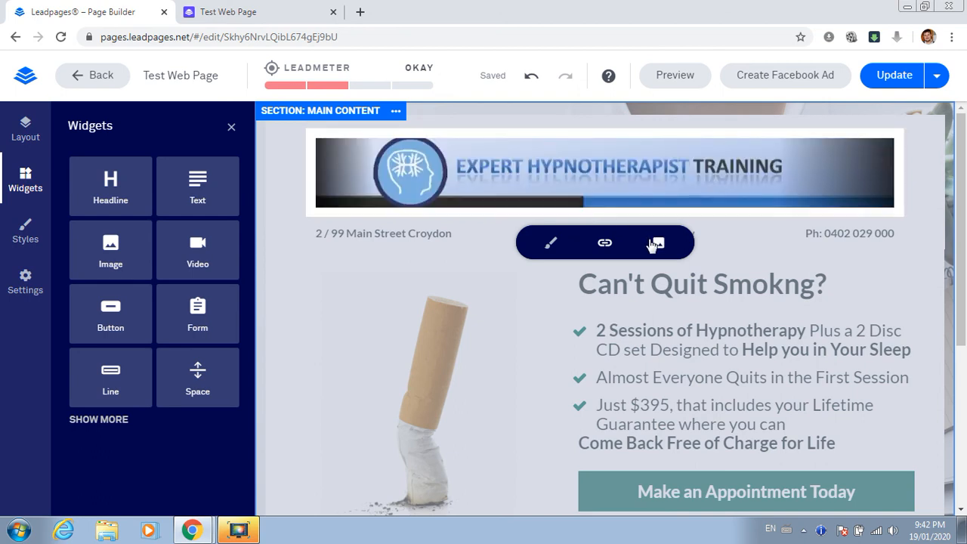
click(605, 242)
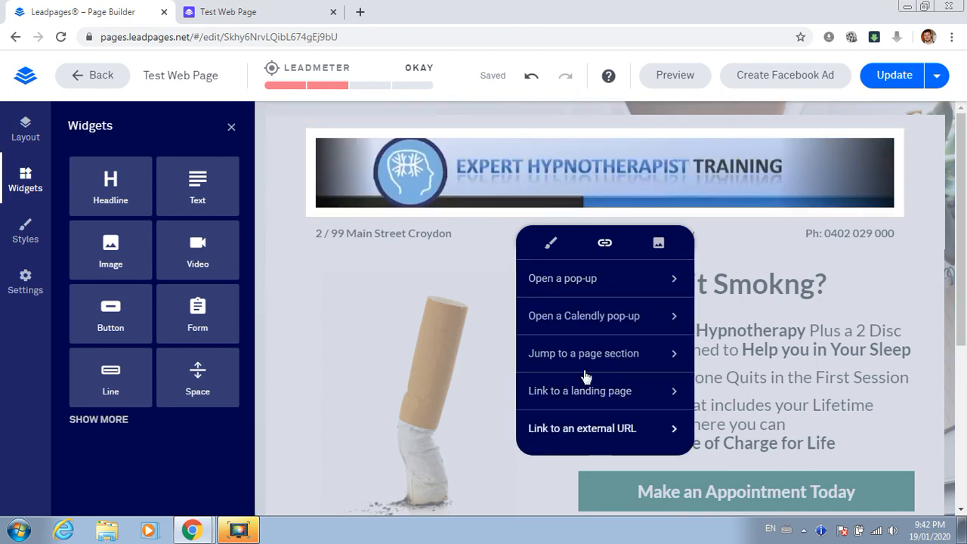
click(553, 248)
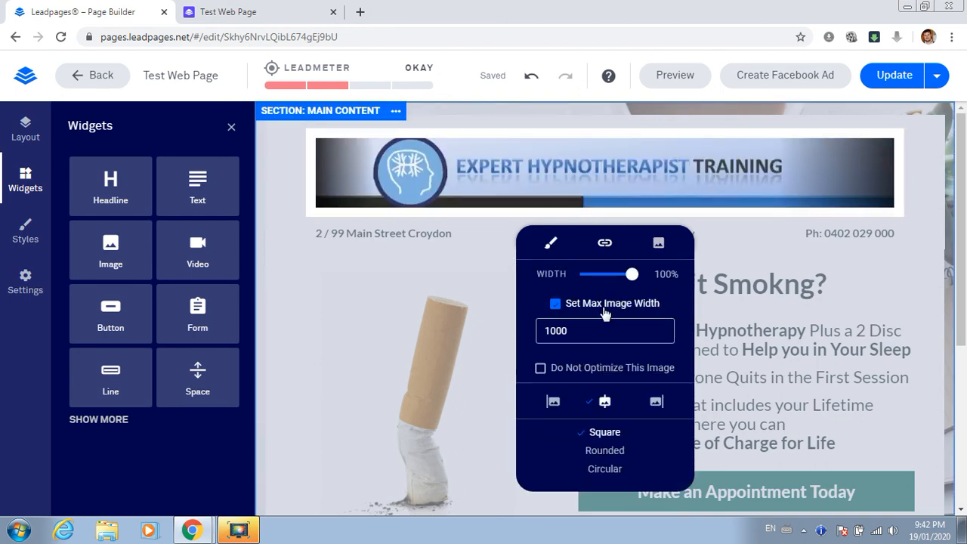
mouse_move(635, 274)
mouse_down()
mouse_move(619, 256)
mouse_move(641, 274)
mouse_up()
click(357, 314)
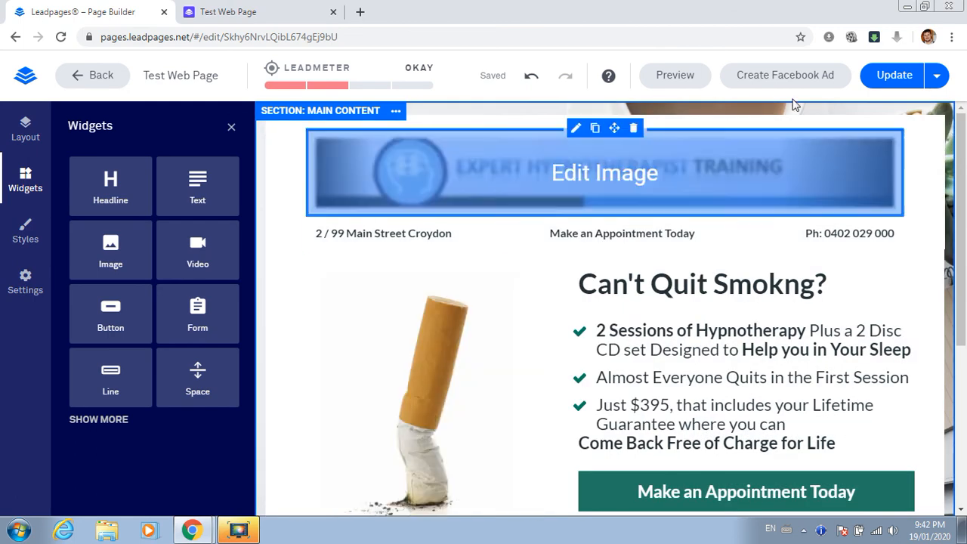
Step: Publish the updated landing page and reload its live version in the Test Web Page browser tab
click(894, 87)
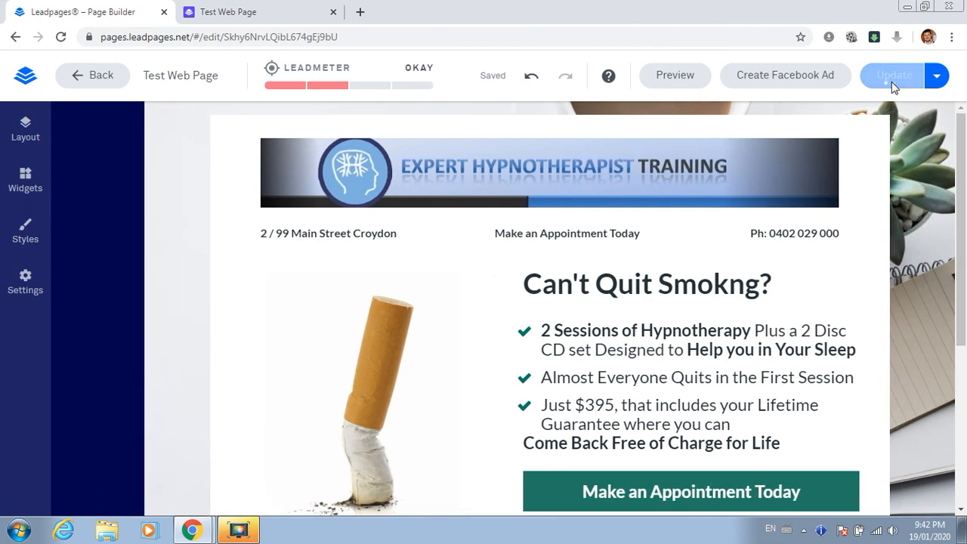
click(276, 9)
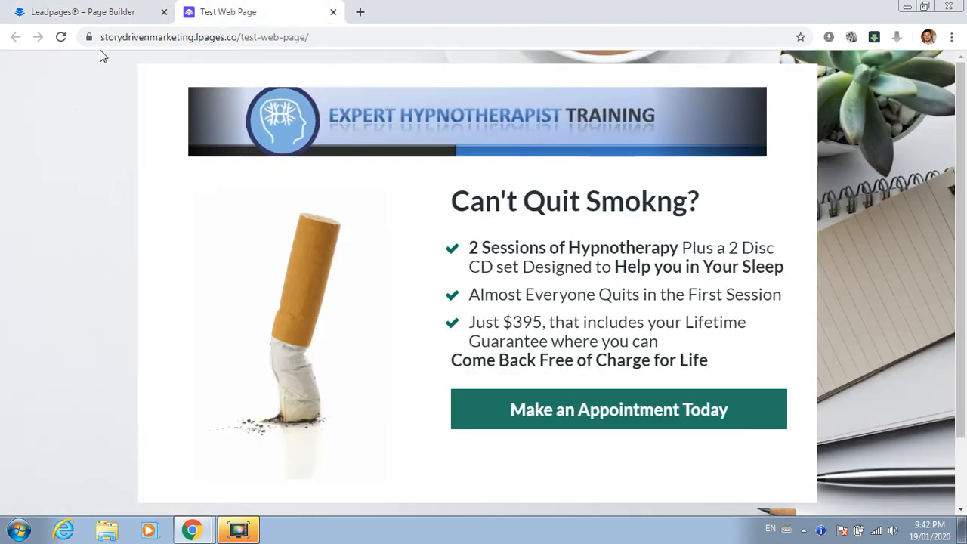
click(62, 38)
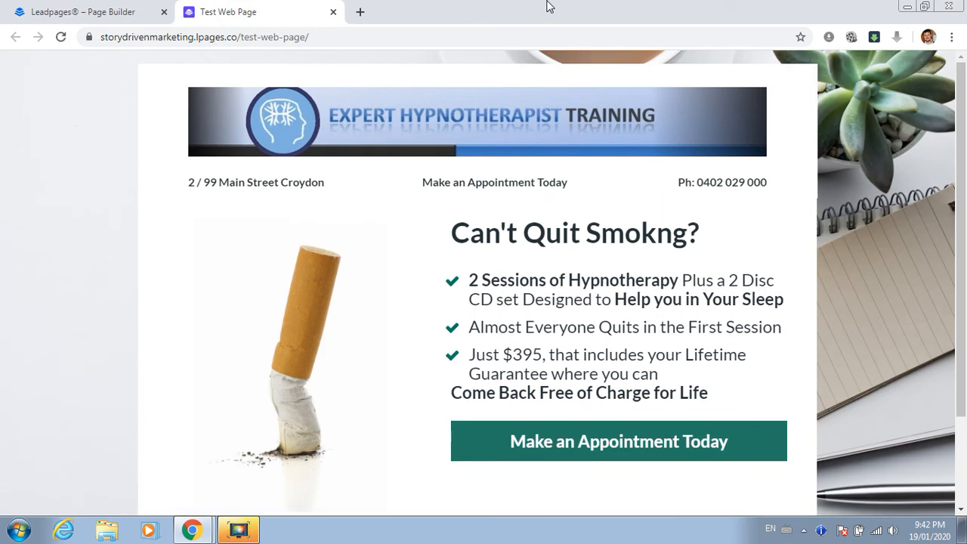
Step: Test the "Make an Appointment Today" button on the live page by opening its pop-up form, and close the form
click(586, 452)
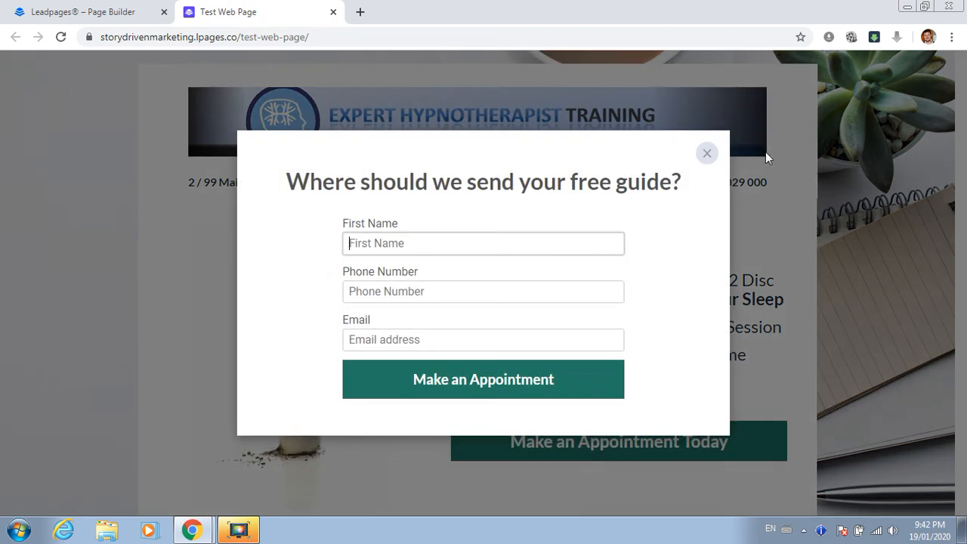
click(712, 157)
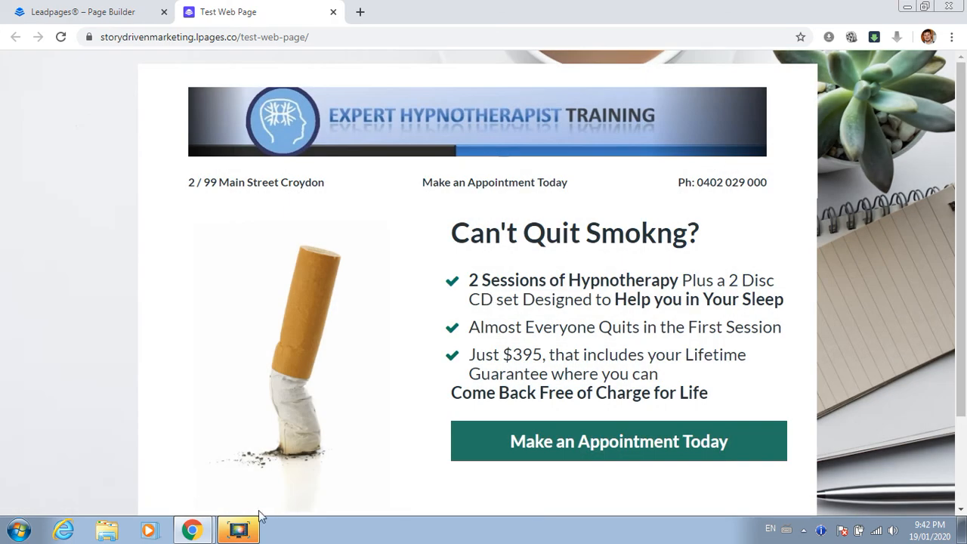